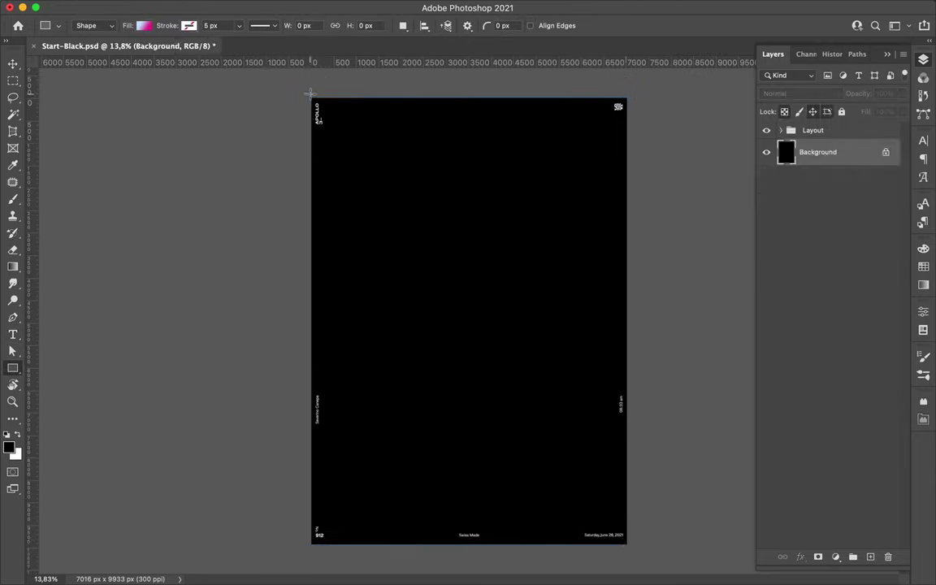
# Commit the gradient background rectangle and pen a dark-filled L-shaped band along the left and bottom.
pyautogui.press('v')
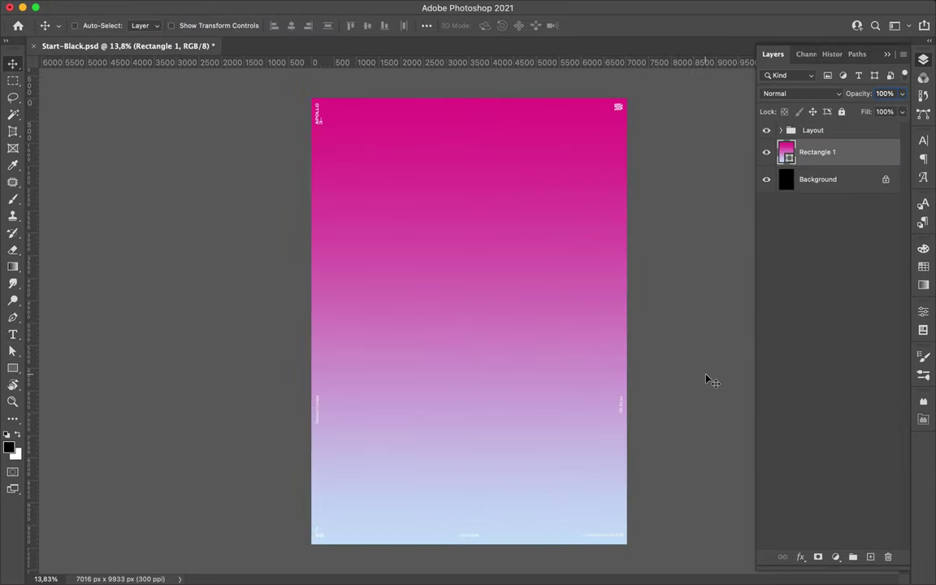
pyautogui.press('p')
pyautogui.click(338, 363)
pyautogui.click(626, 501)
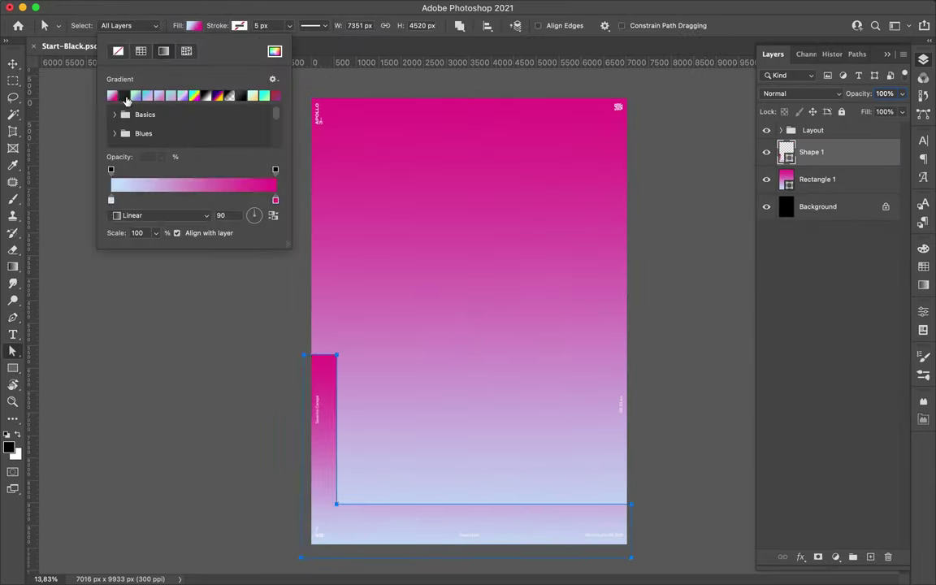
pyautogui.press('v')
pyautogui.moveTo(324, 452); pyautogui.dragTo(323, 470)
pyautogui.press('a')
pyautogui.moveTo(301, 305); pyautogui.dragTo(301, 394)
# Add a lens-blurred Multiply shadow beneath the L-shape and draw a gradient square at lower left.
pyautogui.press('v')
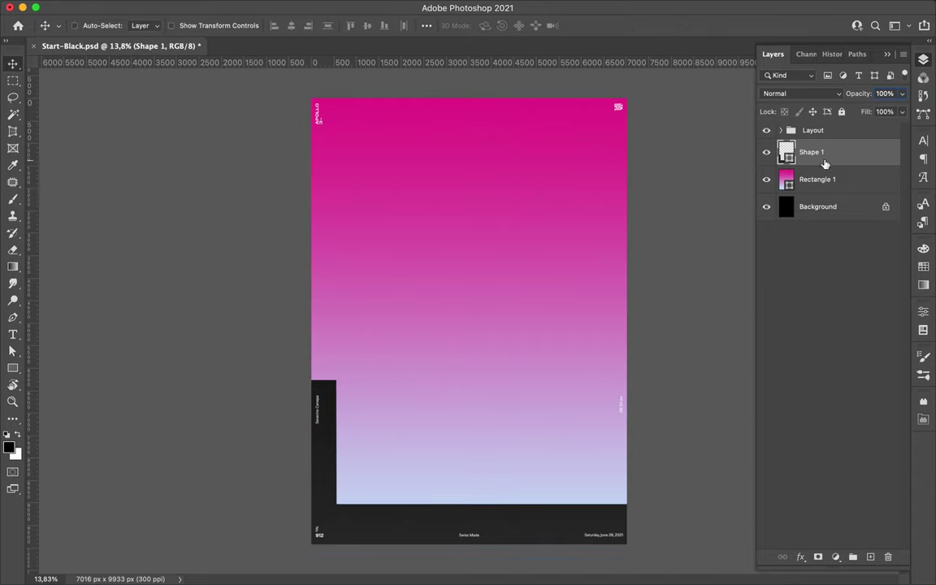
pyautogui.hotkey('ctrl', 'shift', 'alt', 'n')
pyautogui.press('b')
pyautogui.click(303, 12)
pyautogui.click(542, 234)
pyautogui.click(800, 93)
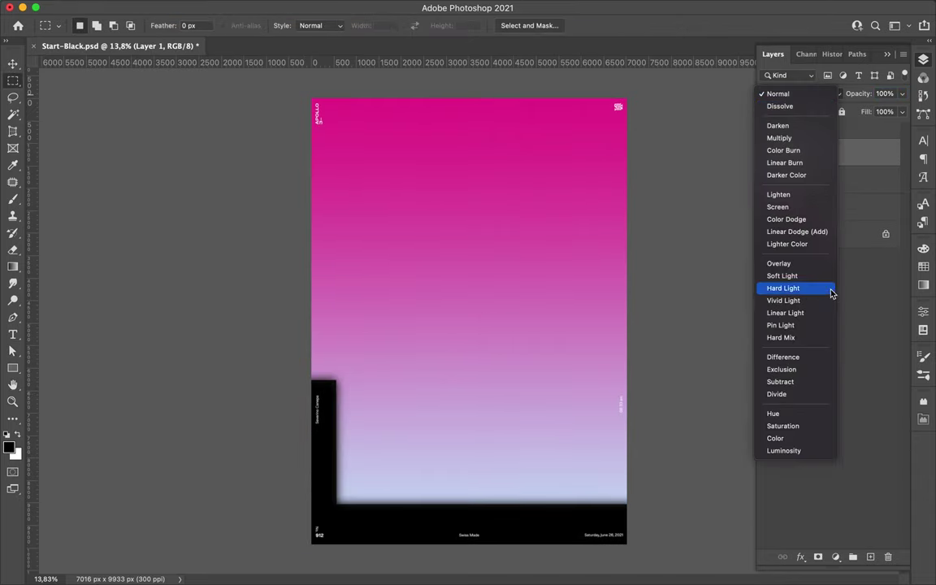
pyautogui.click(783, 136)
pyautogui.moveTo(812, 152); pyautogui.dragTo(834, 186)
pyautogui.press('u')
pyautogui.moveTo(355, 355); pyautogui.dragTo(451, 449)
# Apply a Mosaic filter to the gradient square as a smart object and move it down-left.
pyautogui.press('v')
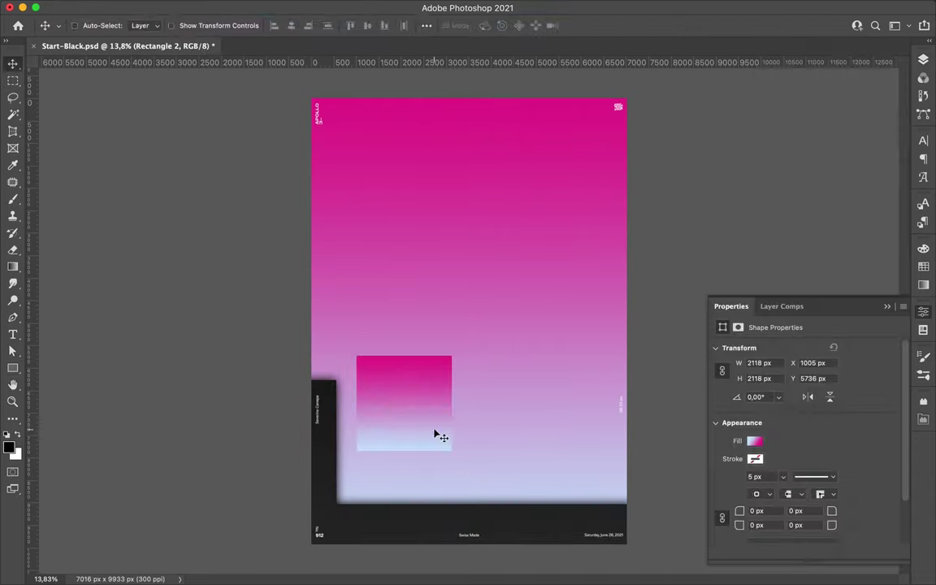
pyautogui.click(303, 8)
pyautogui.click(512, 280)
pyautogui.click(473, 224)
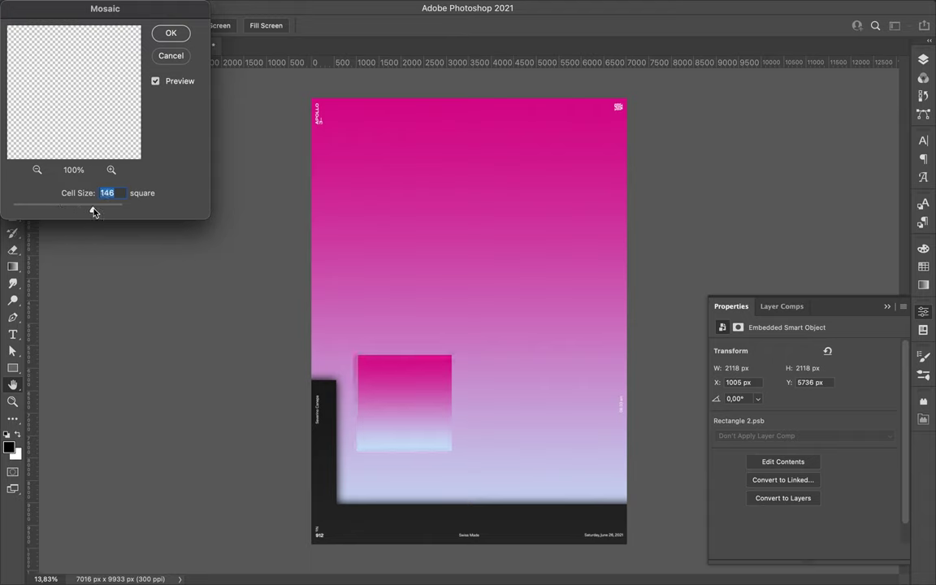
pyautogui.press('Return')
pyautogui.moveTo(397, 388)
pyautogui.mouseDown()
pyautogui.moveTo(375, 473)
pyautogui.moveTo(396, 436)
pyautogui.moveTo(400, 445)
pyautogui.mouseUp()
# Draw a large black circle on the left, above the gradient background layer.
pyautogui.click(818, 234)
pyautogui.hotkey('shift', 'u')
pyautogui.moveTo(244, 250)
pyautogui.mouseDown()
pyautogui.moveTo(482, 531)
pyautogui.moveTo(501, 507)
pyautogui.mouseUp()
pyautogui.press('v')
pyautogui.moveTo(366, 512)
pyautogui.mouseDown()
pyautogui.moveTo(417, 382)
pyautogui.moveTo(400, 403)
pyautogui.mouseUp()
pyautogui.press('p')
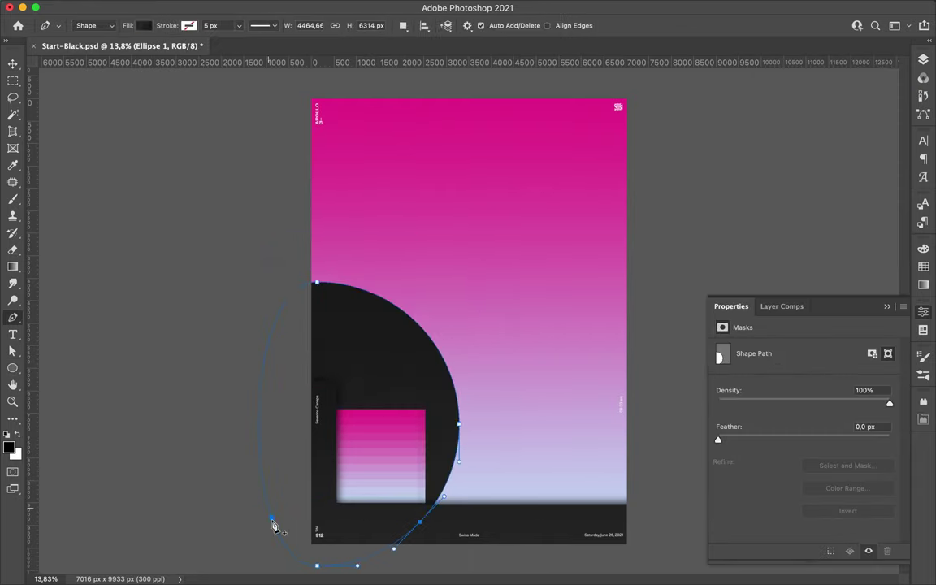
# Create a black-filled shadow layer from the circle's selection, placed below the circle.
pyautogui.press('v')
pyautogui.click(922, 59)
pyautogui.keyDown('ctrl'); pyautogui.click(870, 556); pyautogui.keyUp('ctrl')
pyautogui.keyDown('ctrl'); pyautogui.click(785, 234); pyautogui.keyUp('ctrl')
pyautogui.press('b')
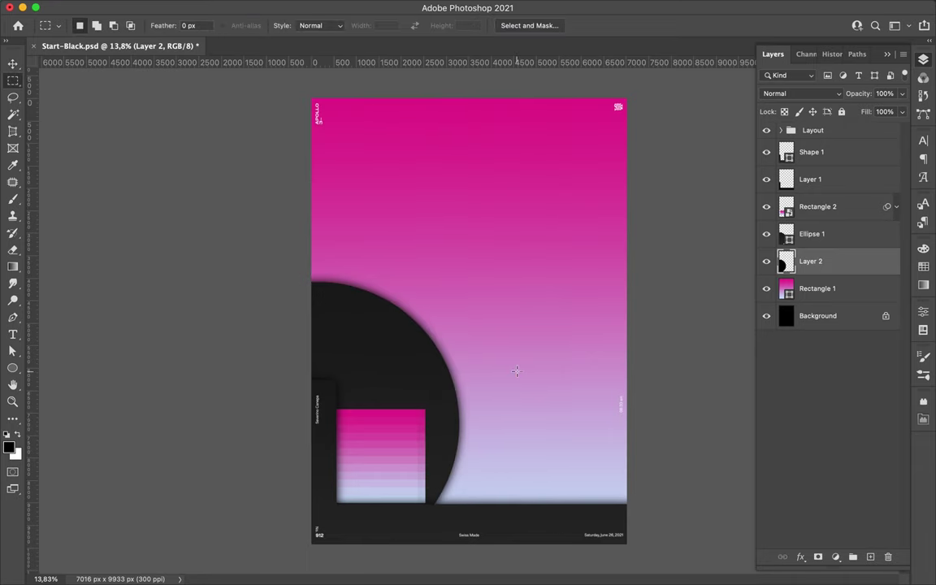
# Place and duplicate a second circle at bottom right, plus a copy of the mosaic square beside it.
pyautogui.moveTo(617, 463); pyautogui.dragTo(558, 472)
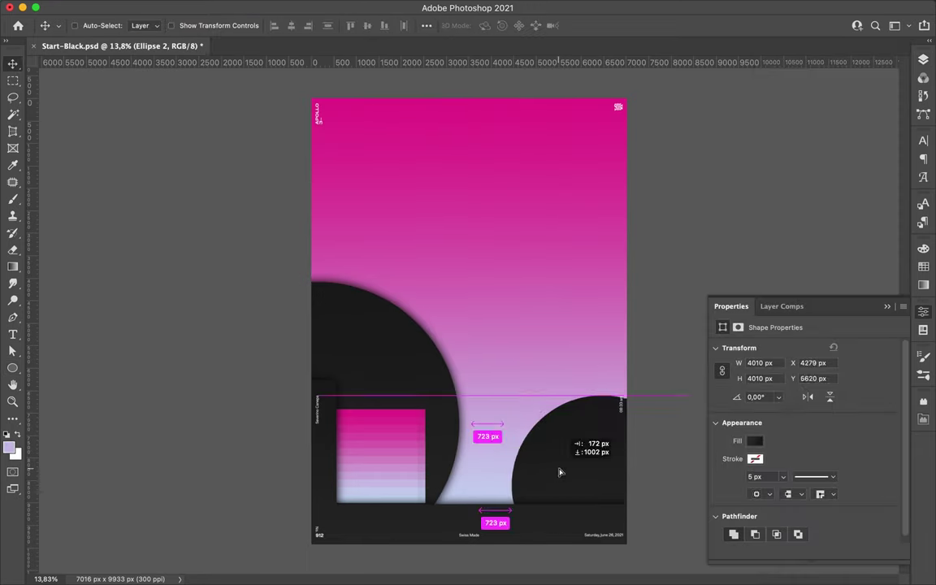
pyautogui.moveTo(601, 467); pyautogui.dragTo(623, 391)
pyautogui.click(411, 426)
pyautogui.moveTo(411, 427); pyautogui.dragTo(645, 427)
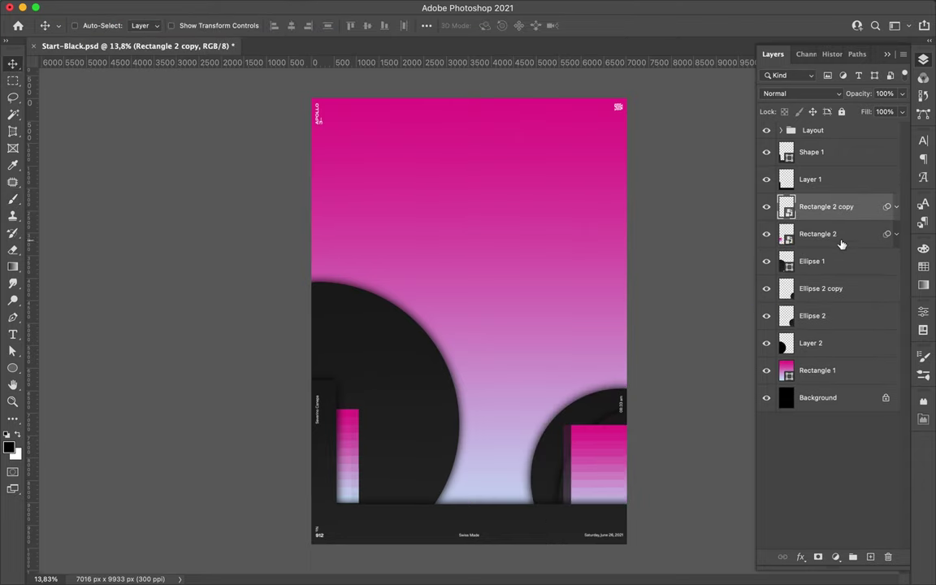
pyautogui.moveTo(826, 206); pyautogui.dragTo(826, 297)
pyautogui.moveTo(500, 362); pyautogui.dragTo(497, 376)
# Draw a tall dark bar at the right edge and move its layer below Layer 2.
pyautogui.press('u')
pyautogui.moveTo(617, 216); pyautogui.dragTo(627, 409)
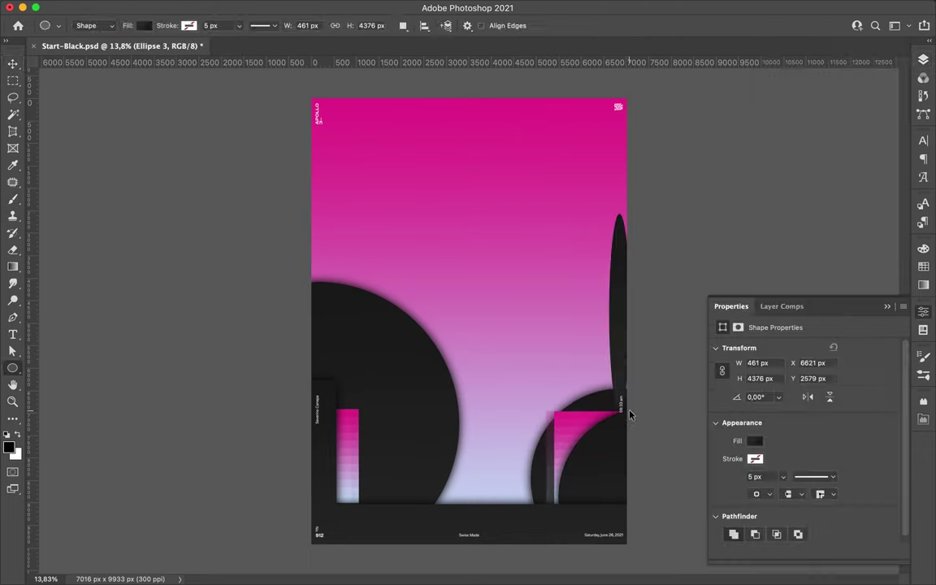
pyautogui.moveTo(596, 110); pyautogui.dragTo(620, 307)
pyautogui.press('v')
pyautogui.moveTo(610, 203); pyautogui.dragTo(612, 287)
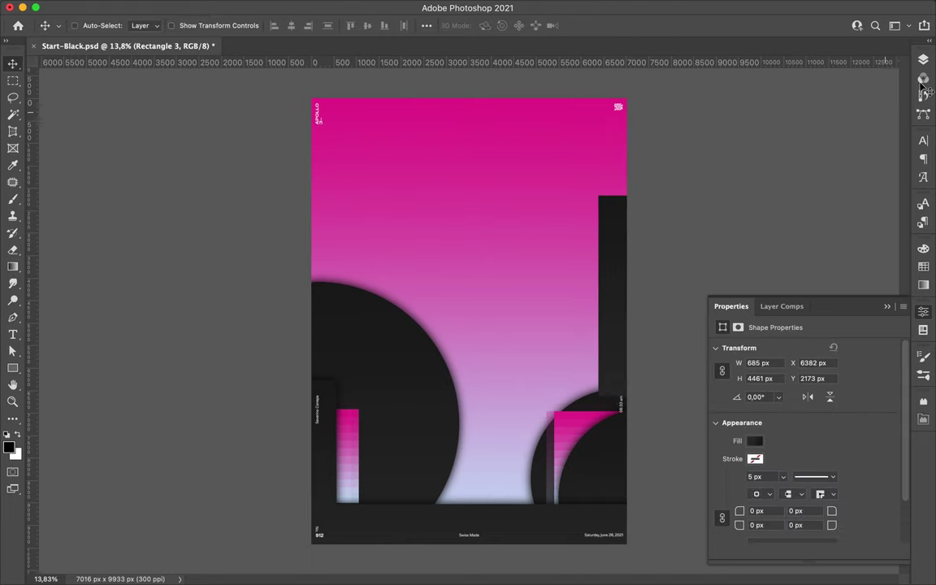
pyautogui.click(923, 59)
pyautogui.moveTo(821, 288); pyautogui.dragTo(841, 382)
# Paint a Gaussian-blurred black shadow under the tall bar and nudge the bar lower.
pyautogui.click(870, 557)
pyautogui.press('b')
pyautogui.moveTo(568, 241); pyautogui.dragTo(538, 282)
pyautogui.press('v')
pyautogui.click(308, 11)
pyautogui.click(310, 28)
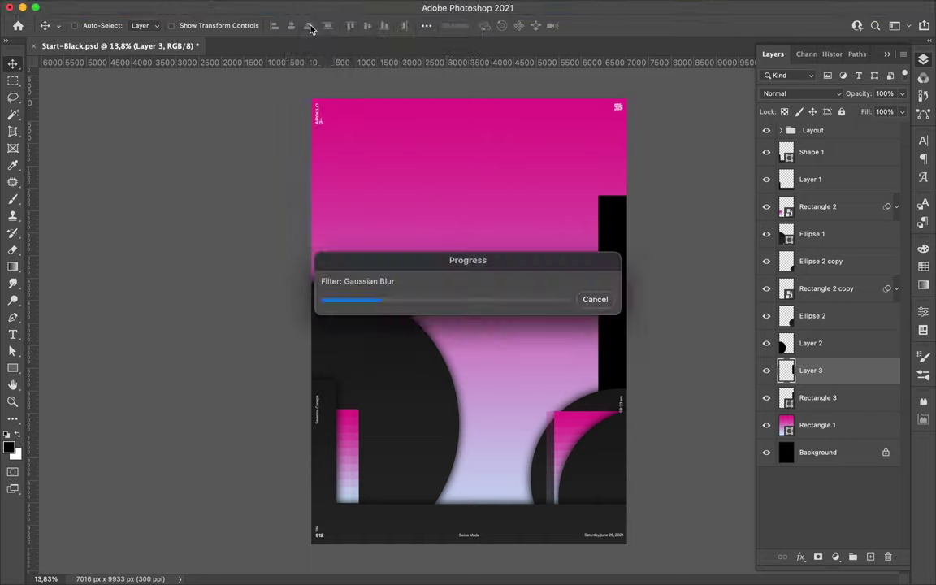
pyautogui.moveTo(810, 370); pyautogui.dragTo(811, 412)
pyautogui.moveTo(618, 307); pyautogui.dragTo(624, 338)
# Draw a small black circle near the top with a blurred shadow layer beneath it.
pyautogui.press('u')
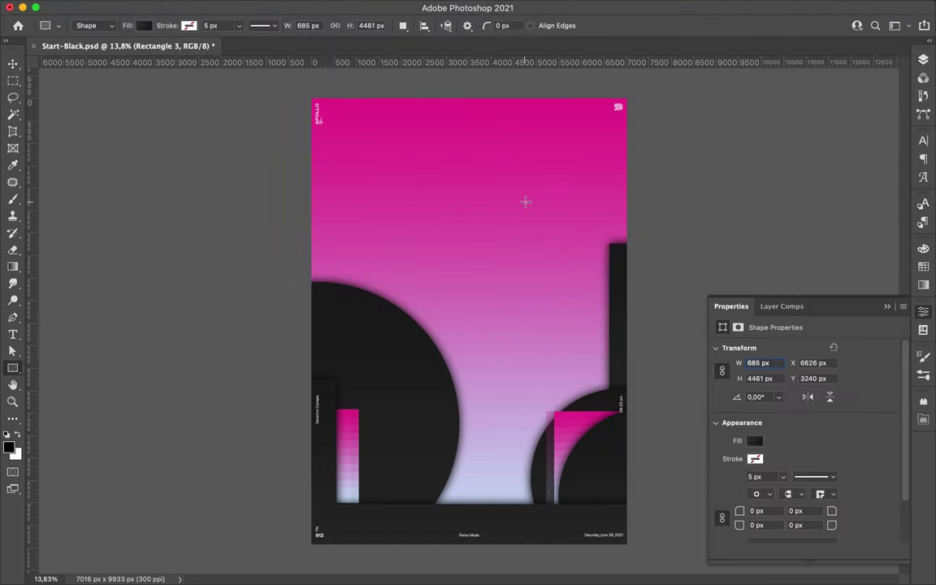
pyautogui.moveTo(530, 177); pyautogui.dragTo(529, 177)
pyautogui.press('v')
pyautogui.press('b')
pyautogui.press('m')
pyautogui.hotkey('ctrl', '[')
pyautogui.click(306, 7)
pyautogui.click(306, 22)
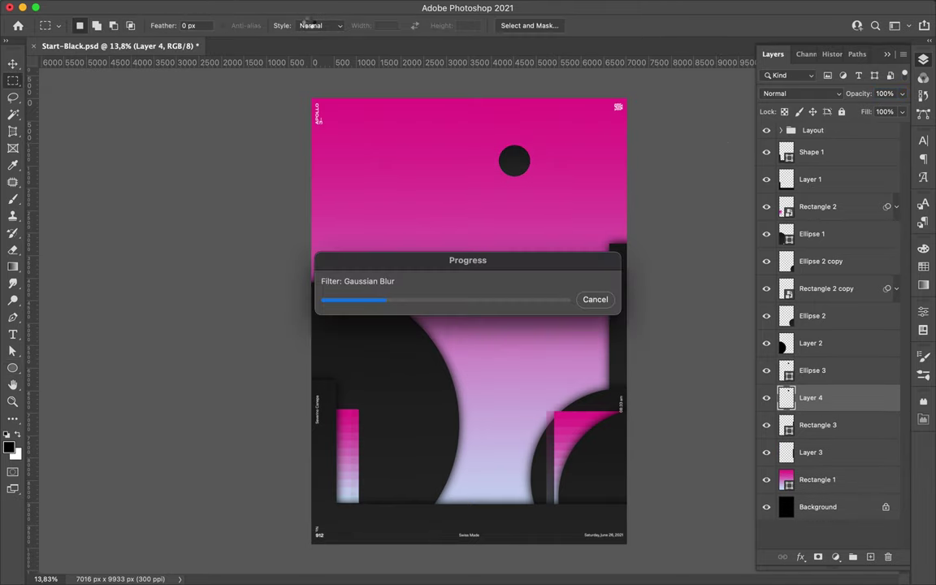
# Draw a wide dark bar across the lower middle and paint a black shadow layer from it.
pyautogui.press('u')
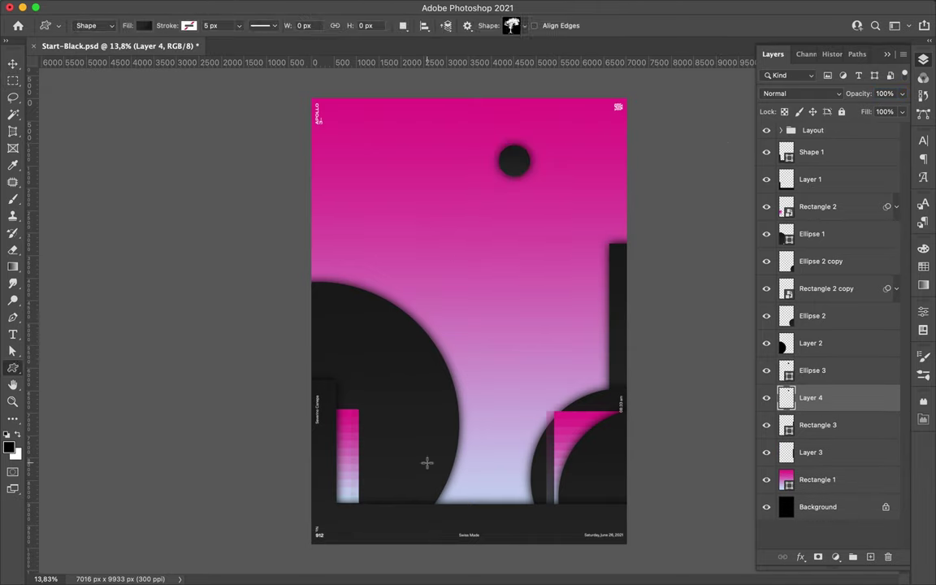
pyautogui.moveTo(441, 494); pyautogui.dragTo(560, 508)
pyautogui.press('v')
pyautogui.hotkey('ctrl', 'shift', 'alt', 'n')
pyautogui.keyDown('ctrl'); pyautogui.click(784, 424); pyautogui.keyUp('ctrl')
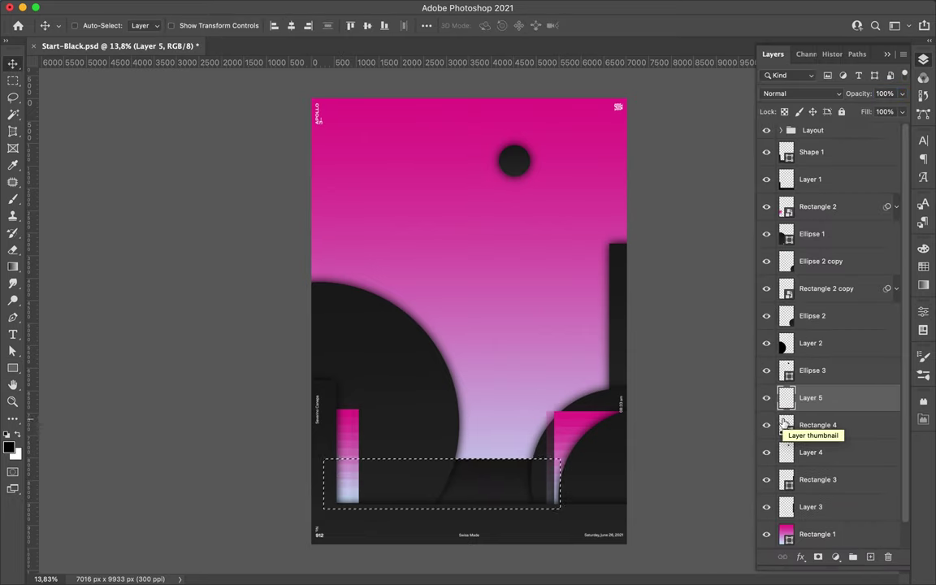
pyautogui.press('b')
pyautogui.moveTo(333, 508); pyautogui.dragTo(402, 418)
pyautogui.press('m')
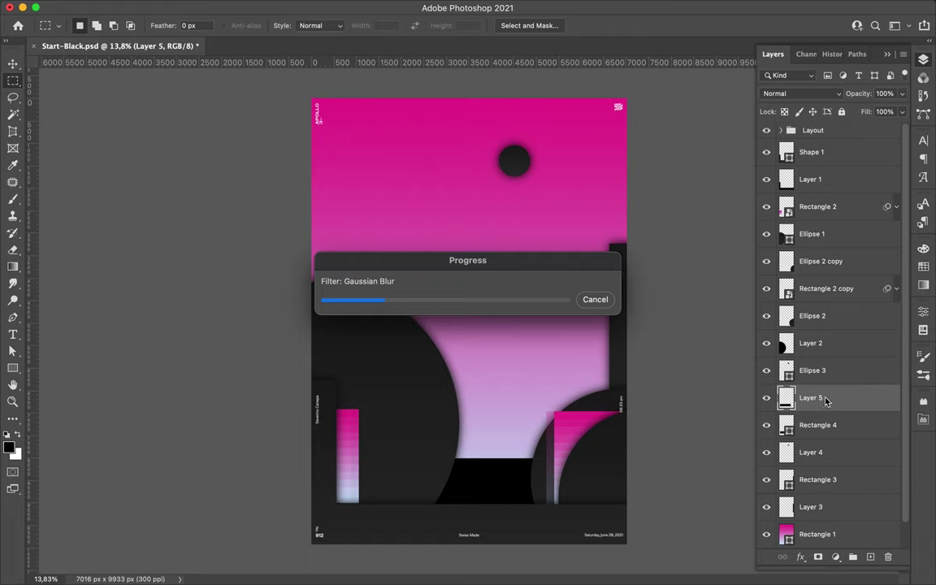
# Duplicate the bar above Layer 2 and move Ellipse 1 below the bar copy.
pyautogui.moveTo(821, 395); pyautogui.dragTo(858, 339)
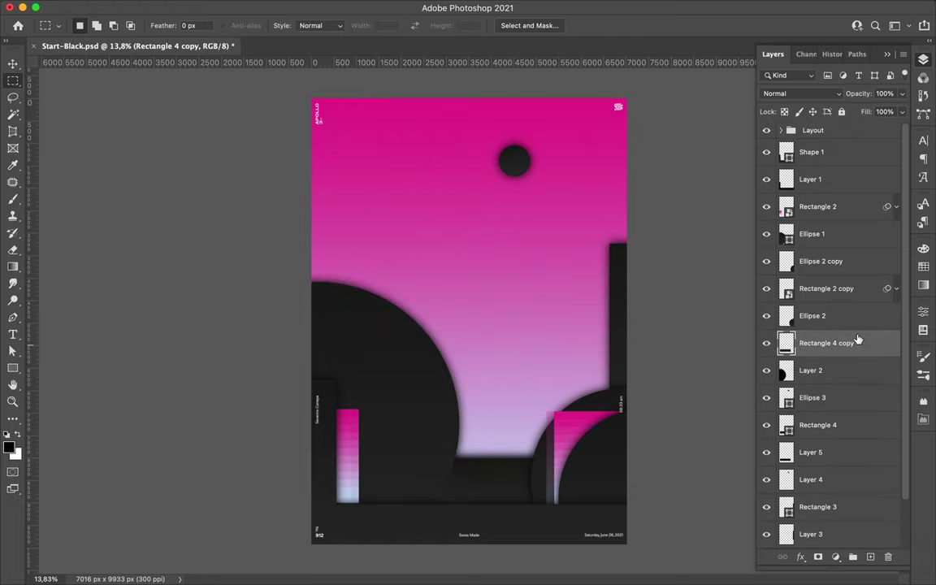
pyautogui.moveTo(812, 234); pyautogui.dragTo(806, 397)
pyautogui.click(826, 423)
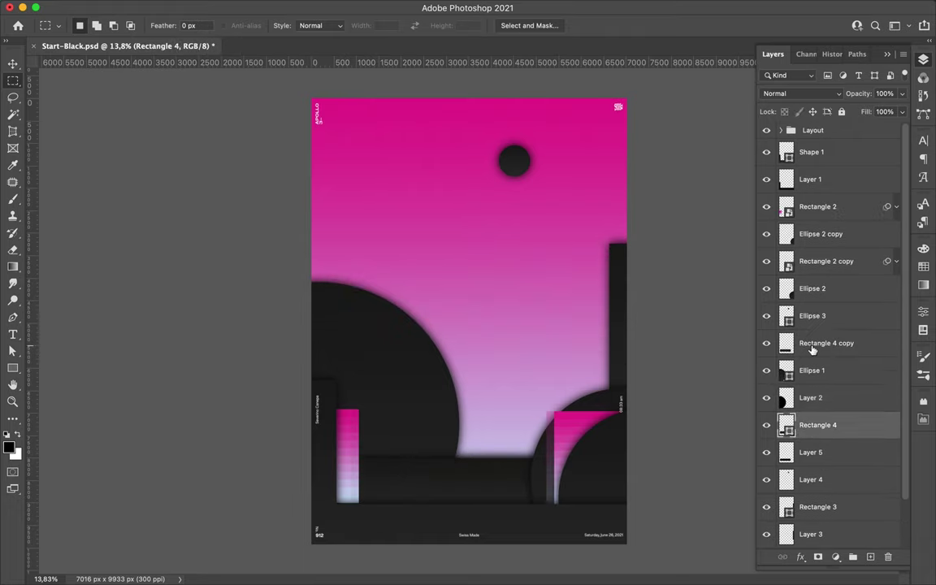
pyautogui.click(813, 347)
pyautogui.press('v')
# Draw a thin bar over the large circle and fill a new shadow layer black from its selection.
pyautogui.press('u')
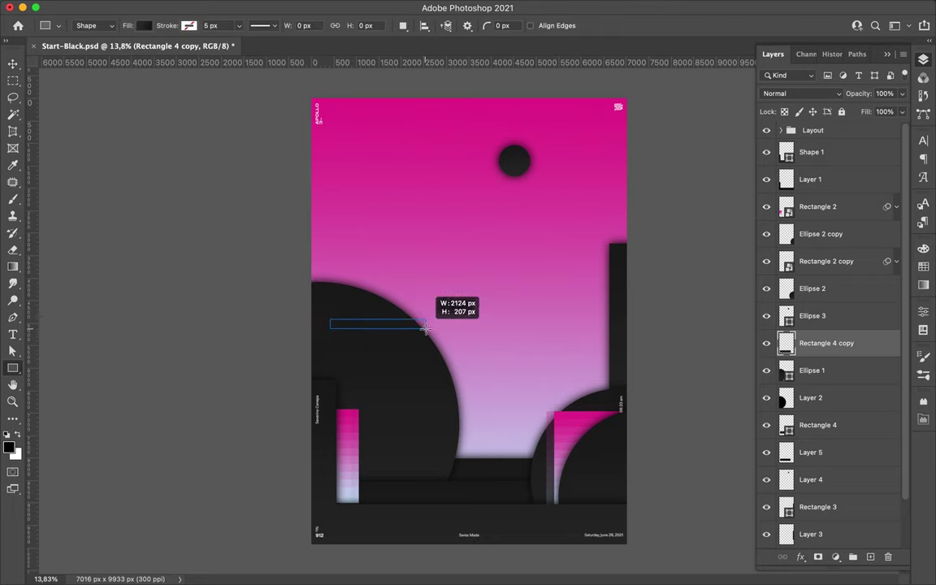
pyautogui.moveTo(425, 327); pyautogui.dragTo(472, 328)
pyautogui.click(772, 53)
pyautogui.keyDown('ctrl'); pyautogui.click(786, 342); pyautogui.keyUp('ctrl')
pyautogui.click(870, 556)
pyautogui.press('b')
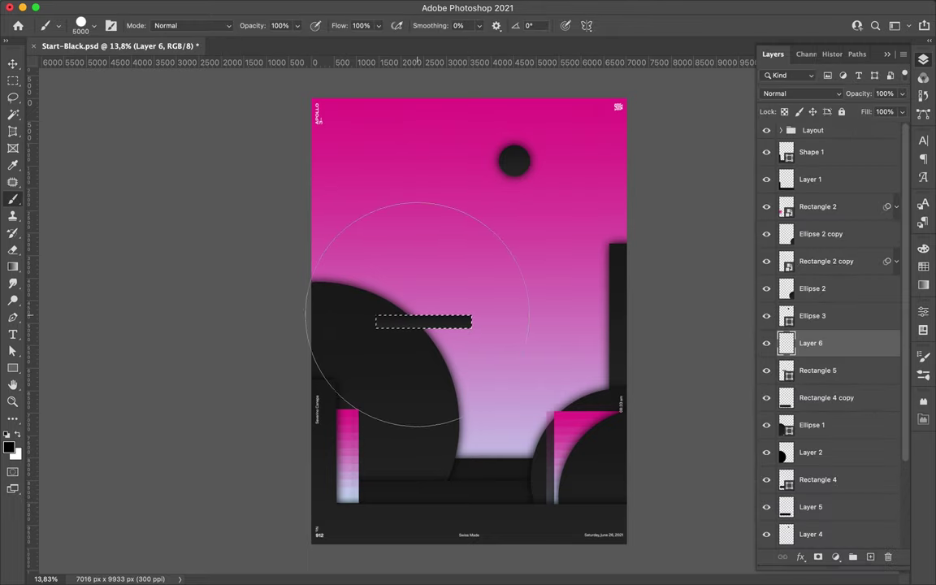
pyautogui.hotkey('alt', 'BackSpace')
pyautogui.hotkey('ctrl', 'd')
pyautogui.press('m')
pyautogui.press('v')
# Gaussian-blur the thin bar's shadow, set it below the bar, and place a copy lower right.
pyautogui.click(304, 7)
pyautogui.click(325, 26)
pyautogui.moveTo(834, 342); pyautogui.dragTo(827, 462)
pyautogui.moveTo(454, 323)
pyautogui.mouseDown()
pyautogui.moveTo(479, 375)
pyautogui.moveTo(379, 475)
pyautogui.mouseUp()
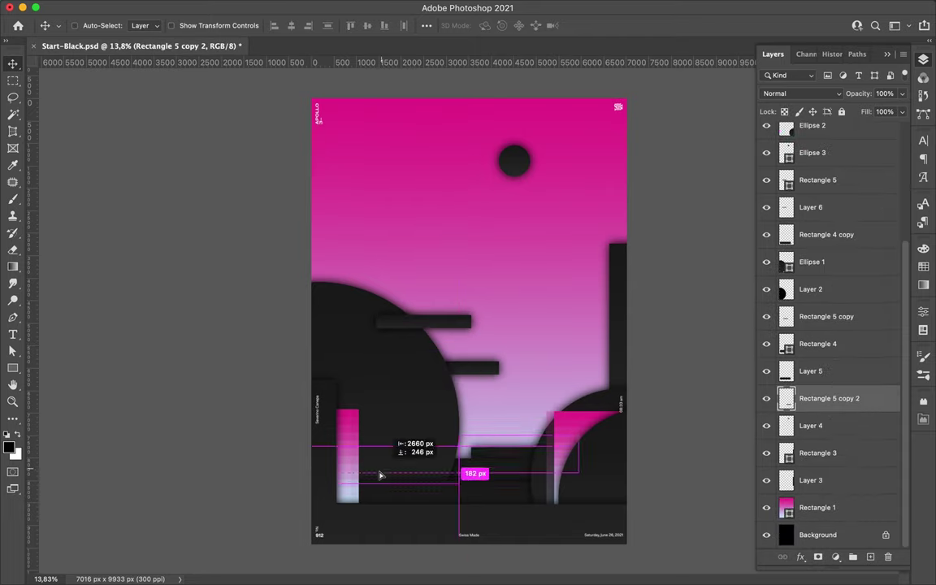
# Draw a small circle over the large left circle with the Ellipse tool.
pyautogui.rightClick(12, 368)
pyautogui.click(61, 376)
pyautogui.moveTo(392, 354); pyautogui.dragTo(421, 381)
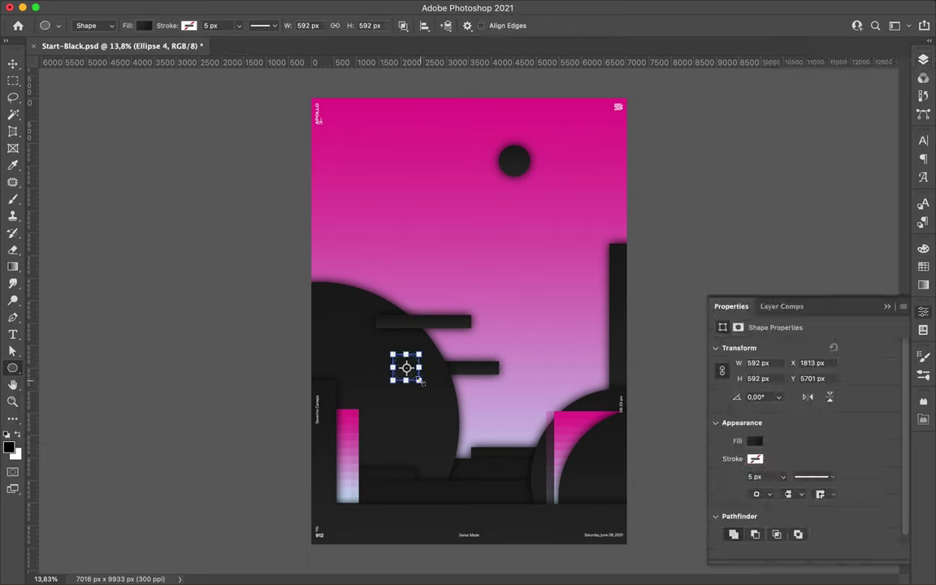
# Fill the small circle with a pink gradient.
pyautogui.click(143, 25)
pyautogui.click(130, 94)
pyautogui.press('v')
# Mosaic the large left circle as a smart object, move its layer down the stack and shift it left.
pyautogui.click(486, 398)
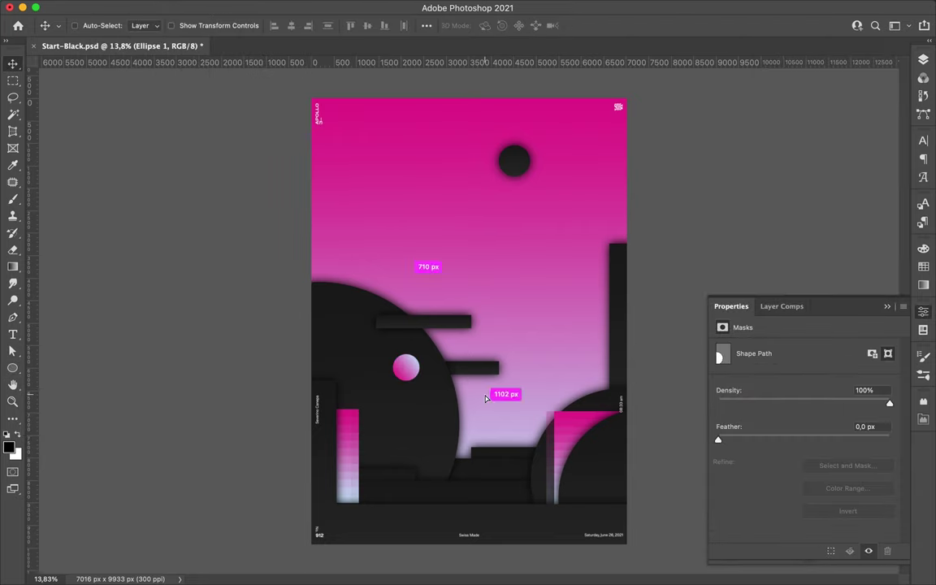
pyautogui.click(304, 7)
pyautogui.click(512, 266)
pyautogui.click(480, 221)
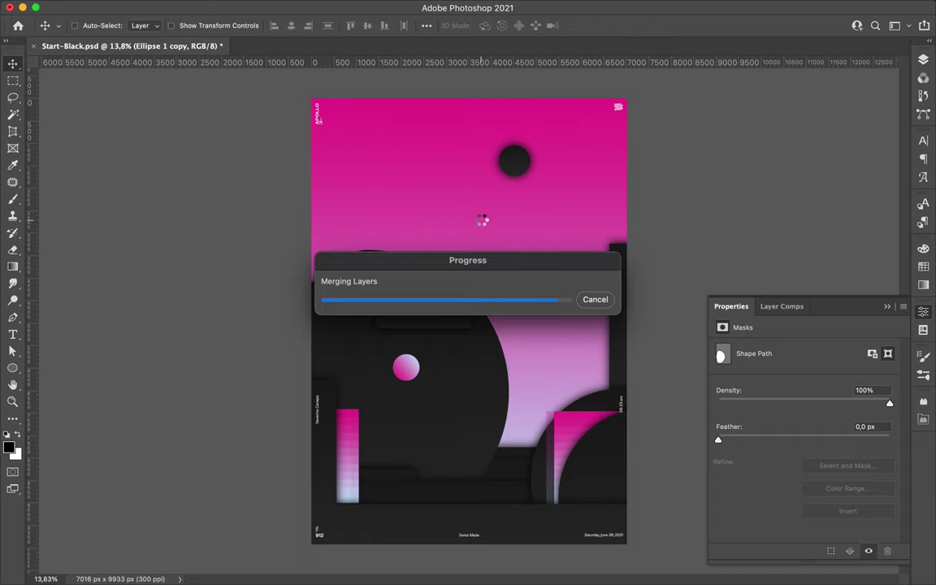
pyautogui.click(175, 34)
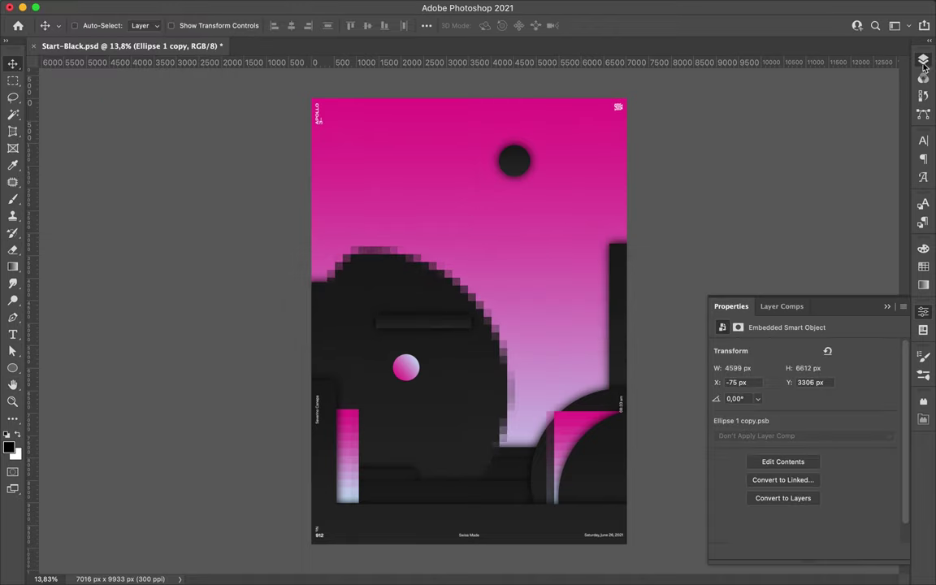
pyautogui.click(923, 59)
pyautogui.moveTo(816, 309)
pyautogui.mouseDown()
pyautogui.moveTo(837, 526)
pyautogui.moveTo(837, 493)
pyautogui.mouseUp()
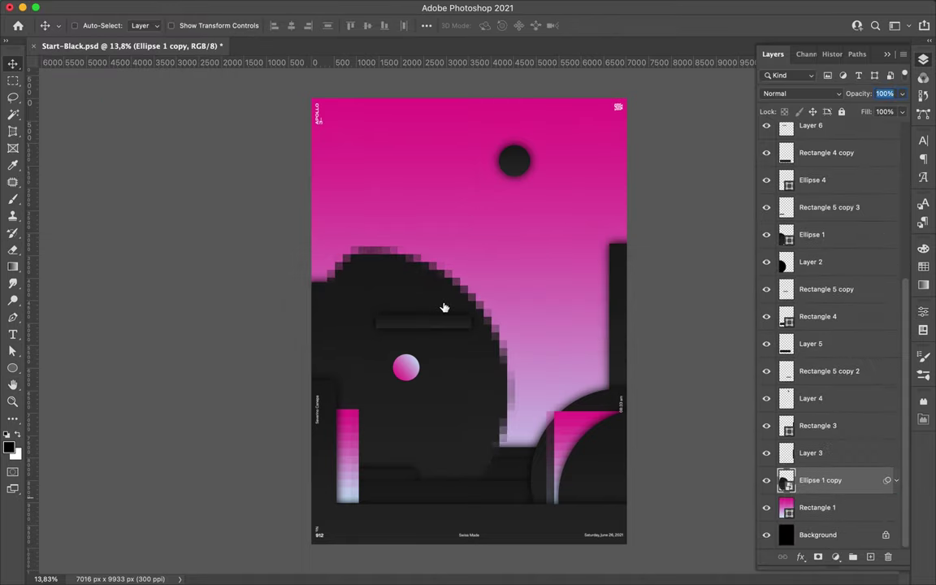
pyautogui.moveTo(441, 307); pyautogui.dragTo(378, 317)
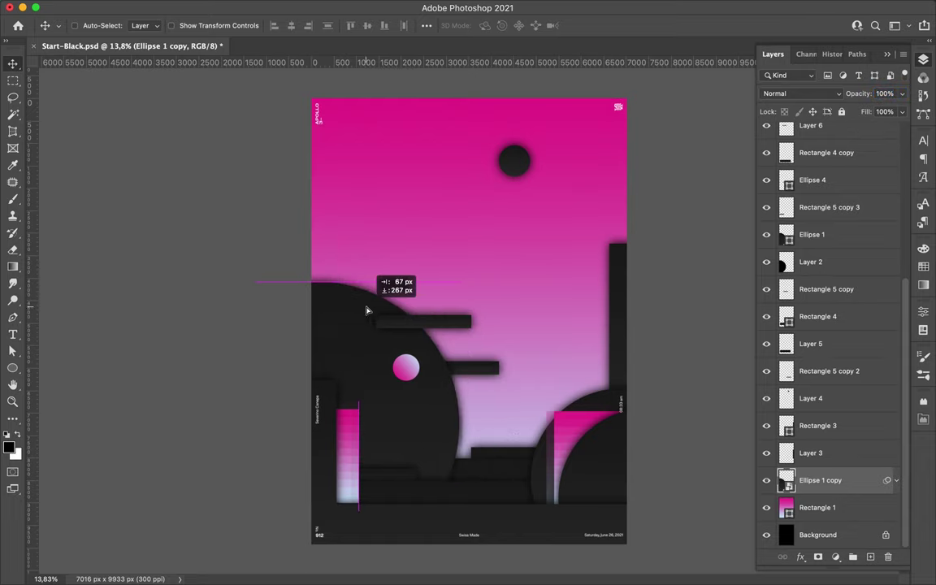
# Draw a circle at the right with no fill and a 105 px dark stroke.
pyautogui.press('u')
pyautogui.moveTo(539, 321); pyautogui.dragTo(626, 408)
pyautogui.click(144, 25)
pyautogui.click(68, 46)
pyautogui.click(189, 26)
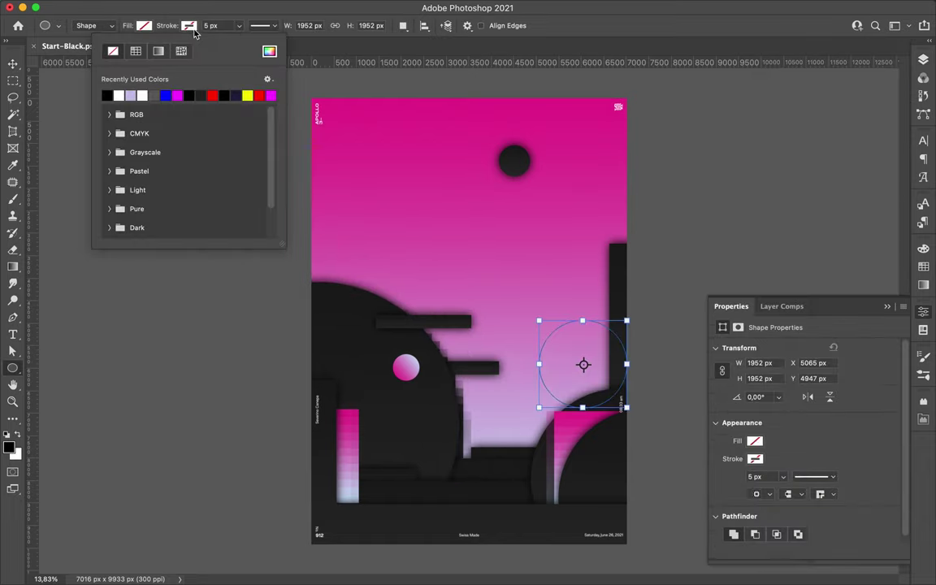
pyautogui.click(161, 52)
pyautogui.click(260, 25)
pyautogui.write('105v')
# Place a copy of the ring above the poster's centre and add an empty shadow layer.
pyautogui.moveTo(609, 331)
pyautogui.mouseDown()
pyautogui.moveTo(584, 335)
pyautogui.moveTo(467, 265)
pyautogui.mouseUp()
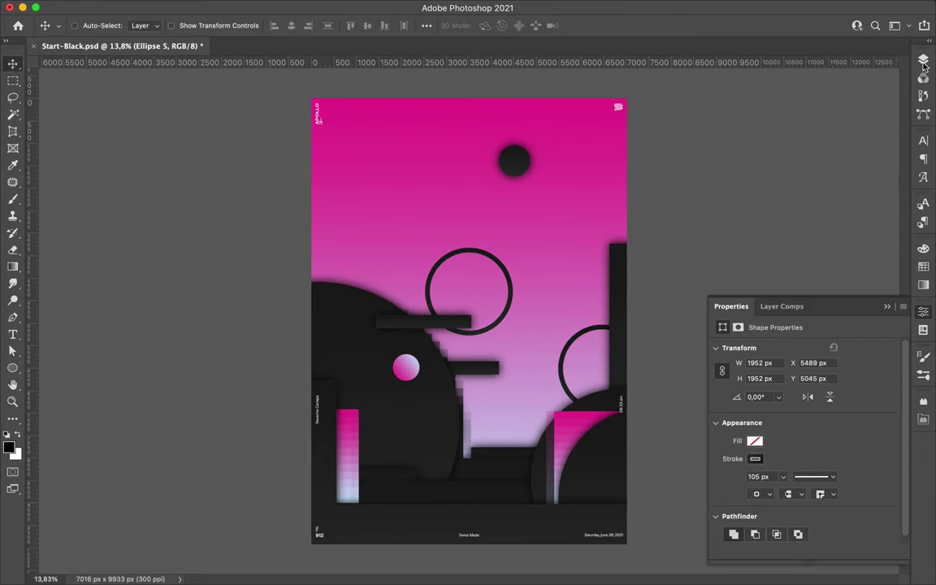
pyautogui.click(923, 59)
pyautogui.rightClick(812, 507)
pyautogui.press('Escape')
# Apply a Gaussian Blur to the first ring's shadow layer.
pyautogui.press('b')
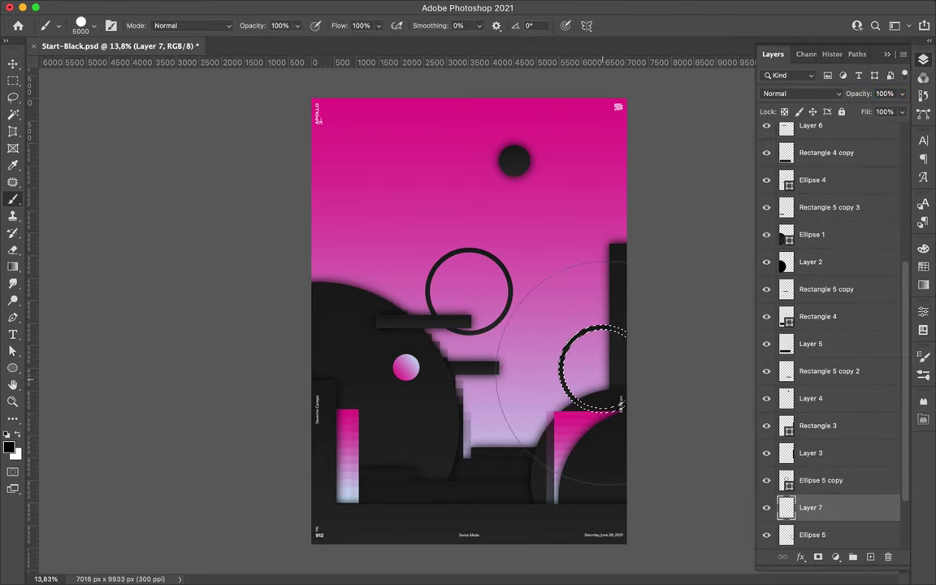
pyautogui.click(318, 7)
pyautogui.click(512, 222)
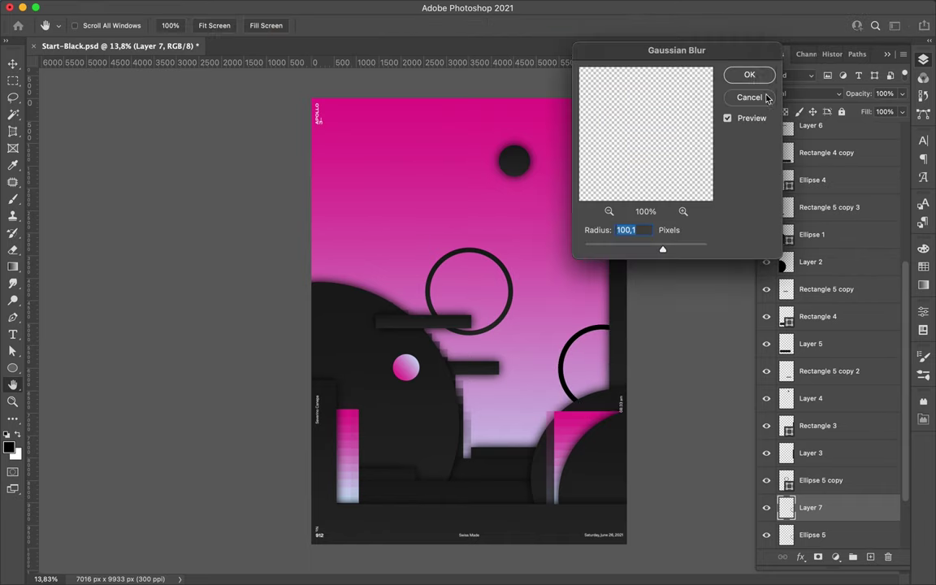
pyautogui.click(750, 74)
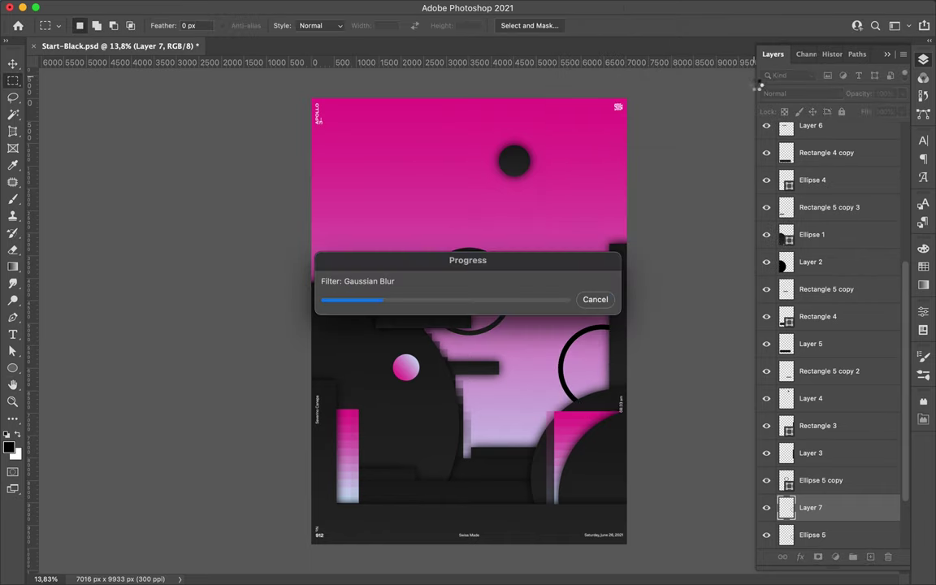
pyautogui.scroll(-3, 825, 429)
# Scale the right-hand ring up into a big arc and move it down and right.
pyautogui.press('v')
pyautogui.click(512, 278)
pyautogui.hotkey('ctrl', 't')
pyautogui.moveTo(513, 335); pyautogui.dragTo(600, 418)
pyautogui.press('Return')
pyautogui.moveTo(491, 234); pyautogui.dragTo(562, 277)
# Set the ring shadow to Multiply and make a new shadow layer from the enlarged ring's shape.
pyautogui.click(812, 453)
pyautogui.click(818, 94)
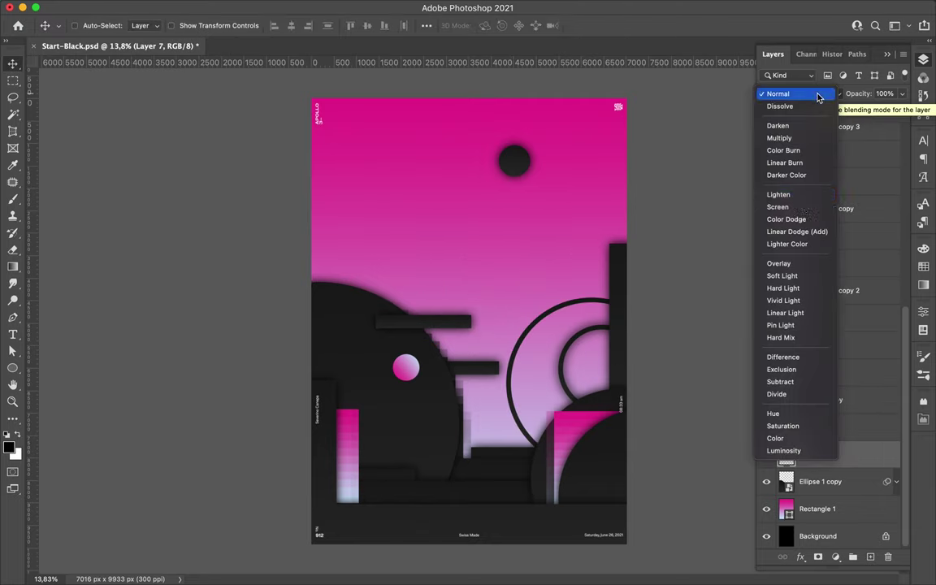
pyautogui.click(786, 143)
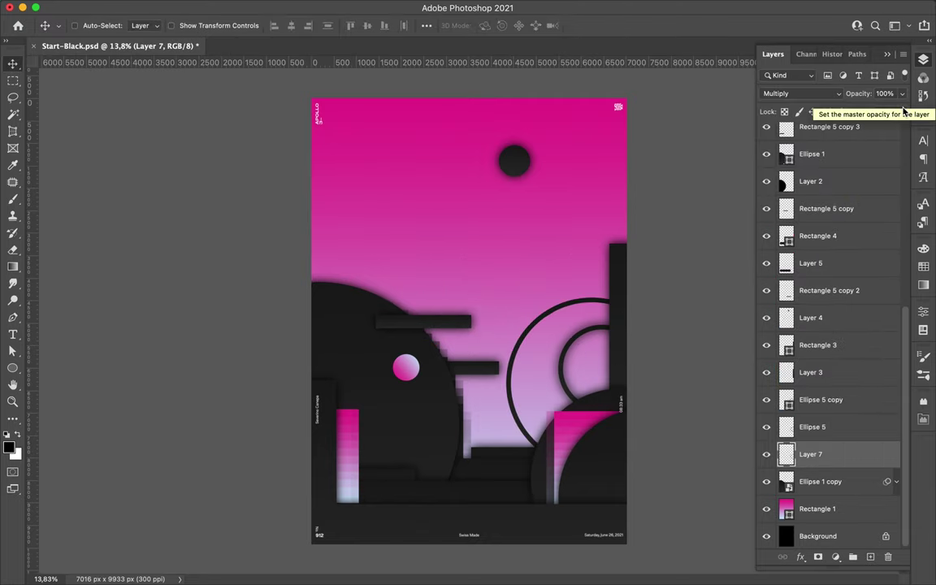
pyautogui.keyDown('ctrl'); pyautogui.click(560, 323); pyautogui.keyUp('ctrl')
pyautogui.keyDown('ctrl'); pyautogui.click(870, 556); pyautogui.keyUp('ctrl')
pyautogui.click(821, 399)
pyautogui.keyDown('ctrl'); pyautogui.click(787, 399); pyautogui.keyUp('ctrl')
pyautogui.press('m')
pyautogui.hotkey('ctrl', 'd')
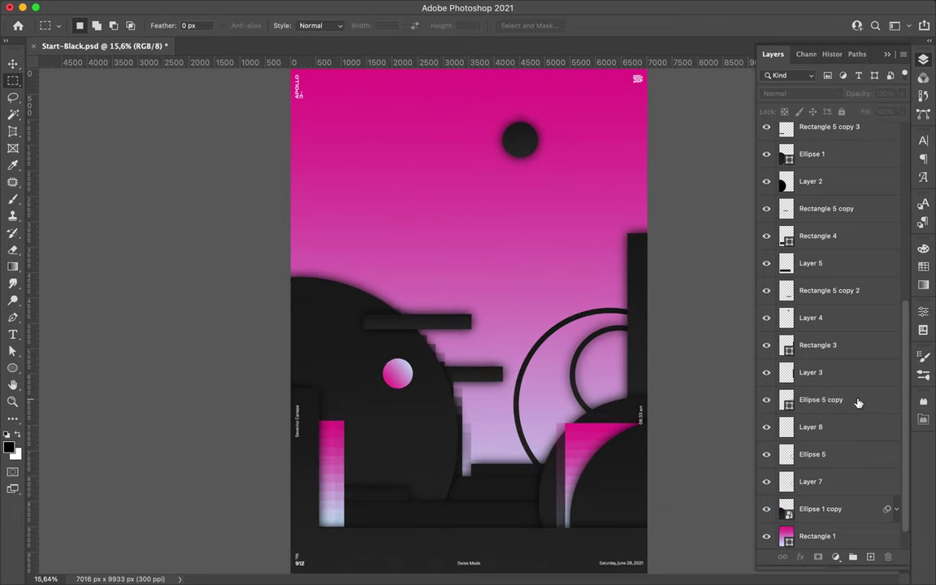
pyautogui.click(808, 429)
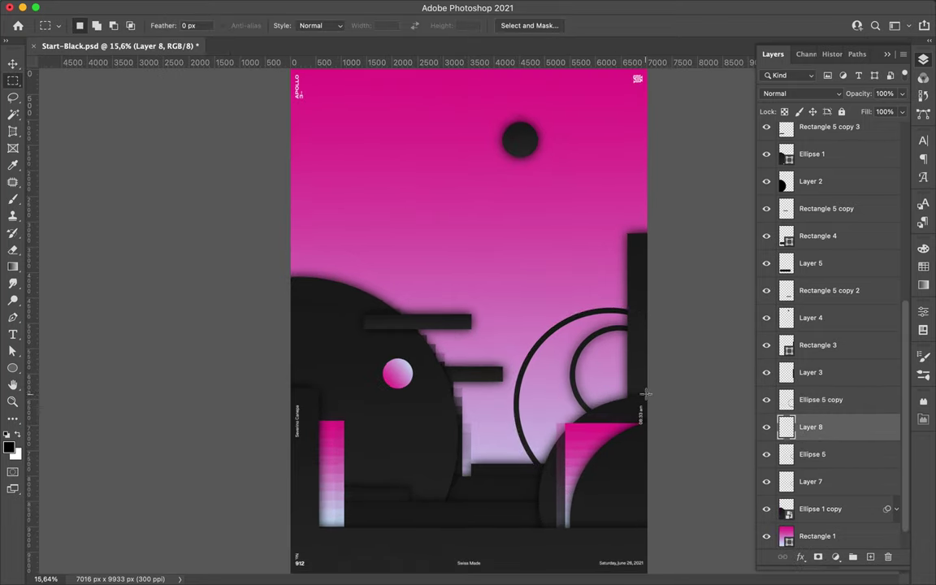
# Gaussian-blur the enlarged ring's new shadow layer.
pyautogui.press('b')
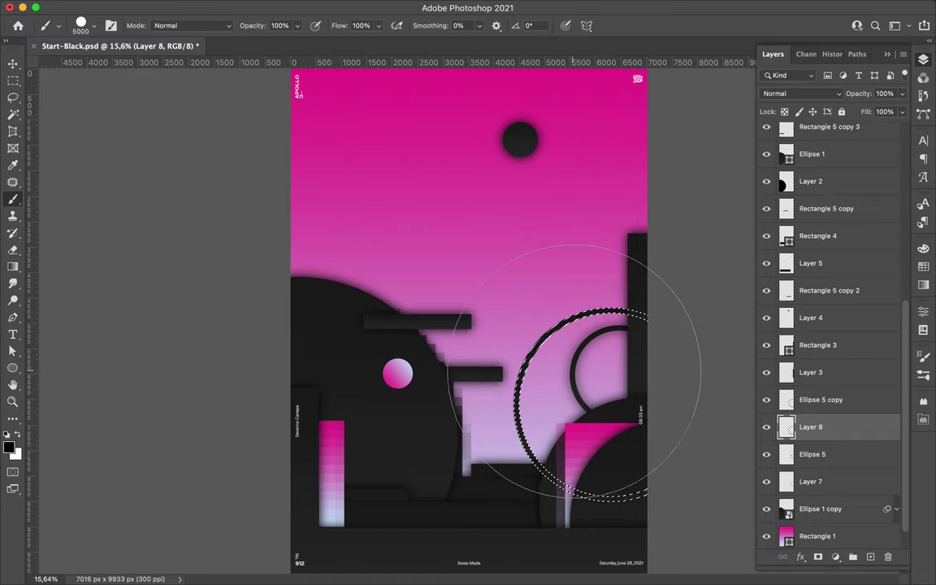
pyautogui.press('v')
pyautogui.click(448, 8)
pyautogui.click(318, 25)
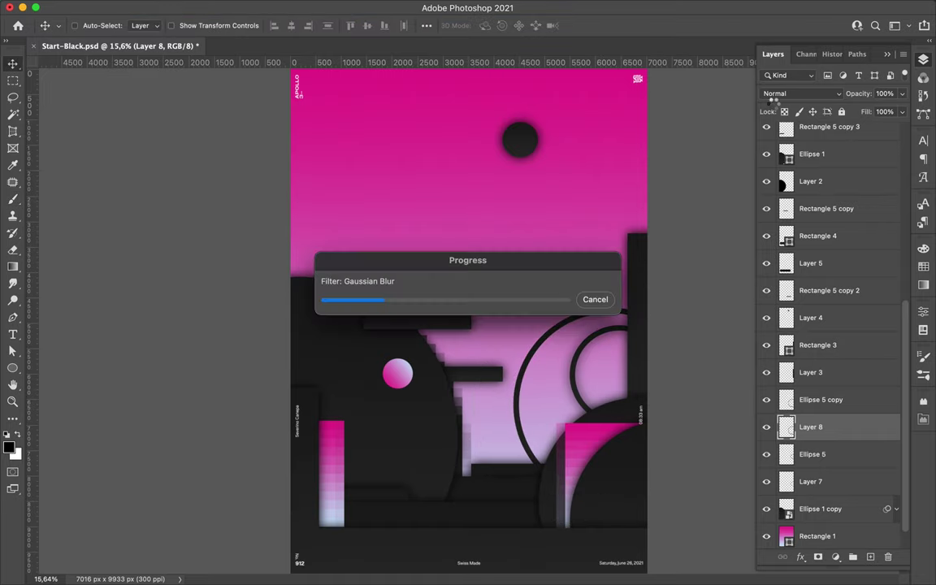
# Move the enlarged ring and its shadow below Rectangle 4 copy, then start a new curve path.
pyautogui.keyDown('shift'); pyautogui.click(816, 399); pyautogui.keyUp('shift')
pyautogui.moveTo(816, 398); pyautogui.dragTo(802, 205)
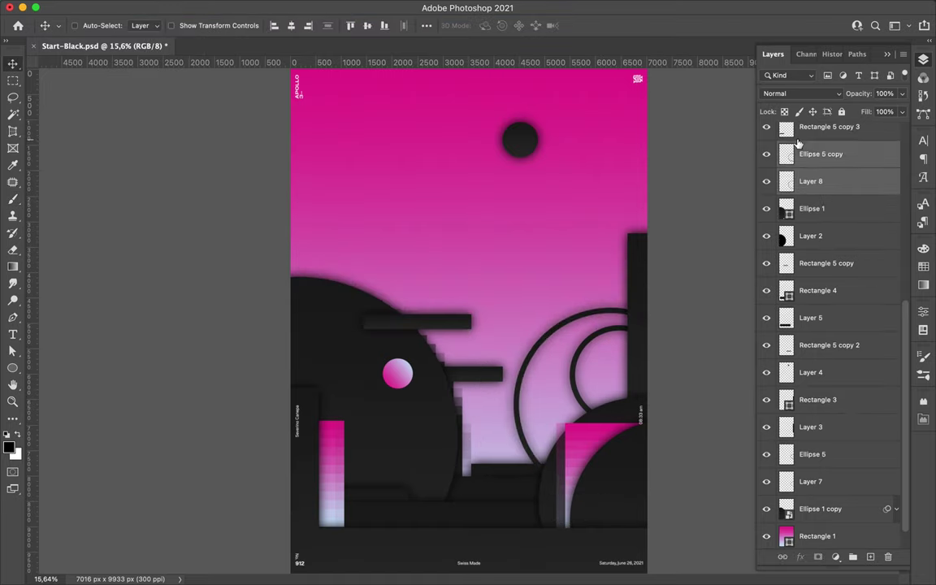
pyautogui.moveTo(593, 325); pyautogui.dragTo(593, 307)
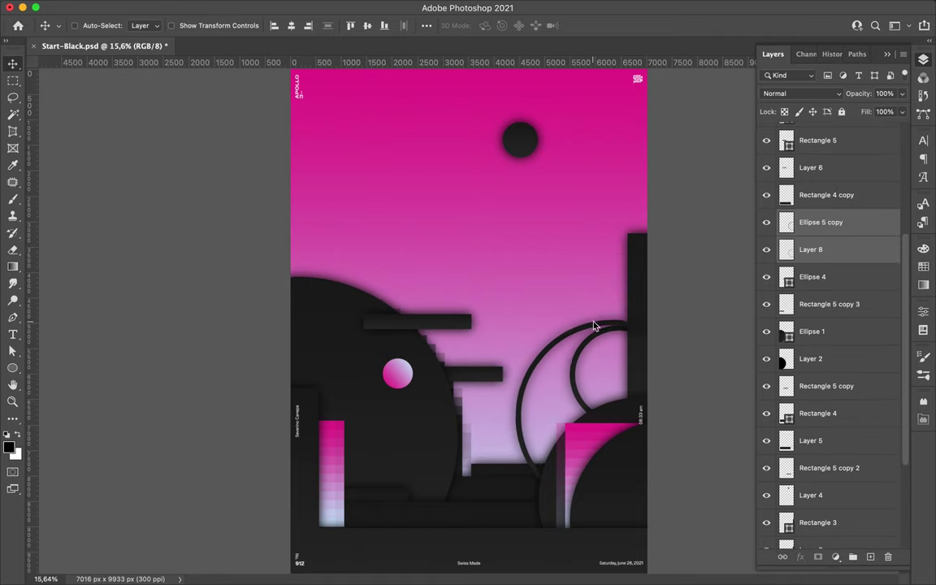
pyautogui.press('p')
pyautogui.click(372, 434)
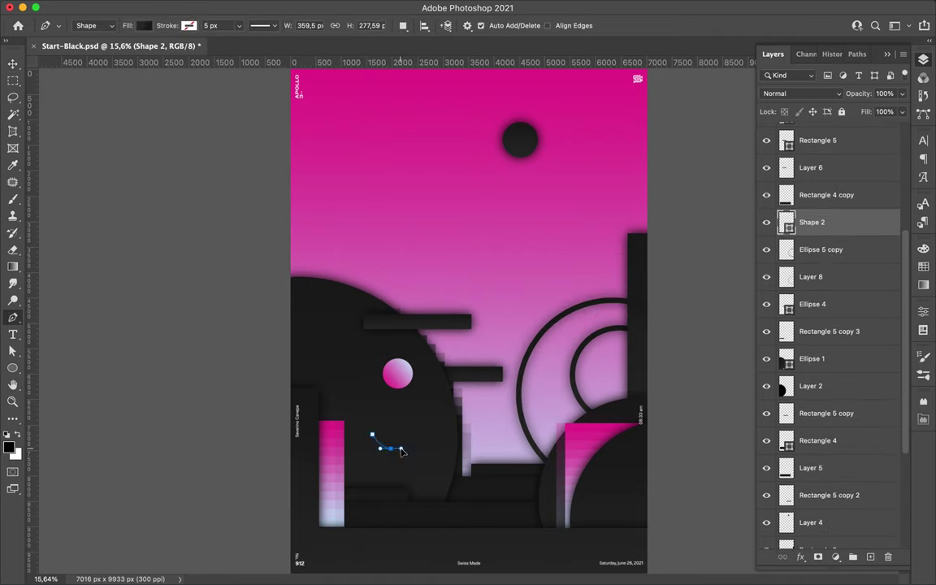
# Bend the curve and give it a 105 px pink-to-lilac gradient stroke with round caps.
pyautogui.moveTo(431, 420); pyautogui.dragTo(455, 421)
pyautogui.press('a')
pyautogui.click(195, 26)
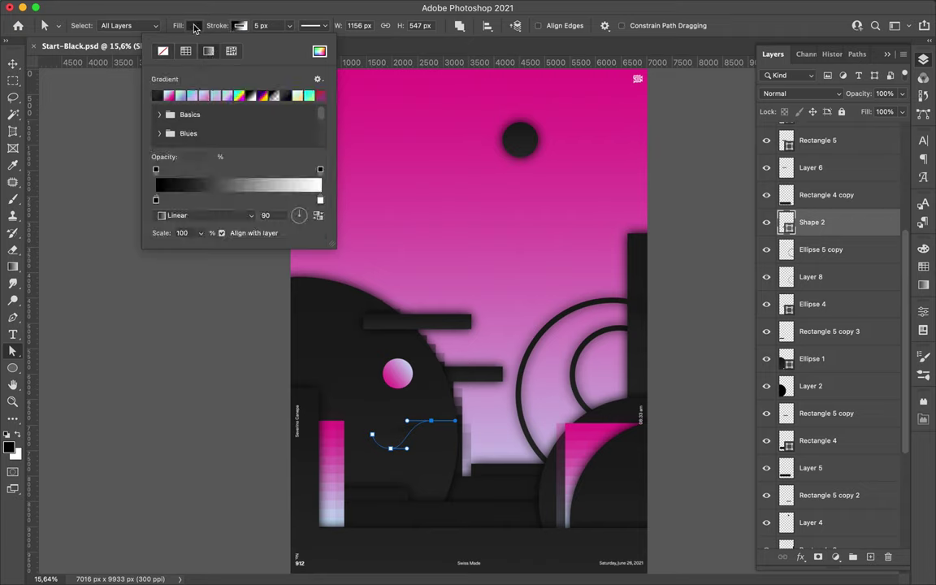
pyautogui.click(310, 25)
pyautogui.click(313, 184)
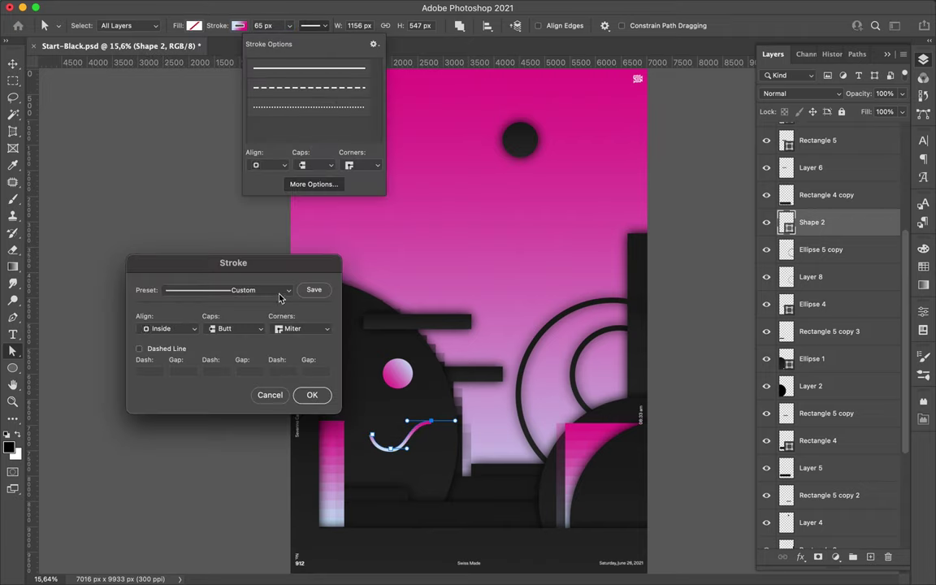
pyautogui.click(321, 165)
pyautogui.click(266, 25)
pyautogui.write('105')
pyautogui.press('Return')
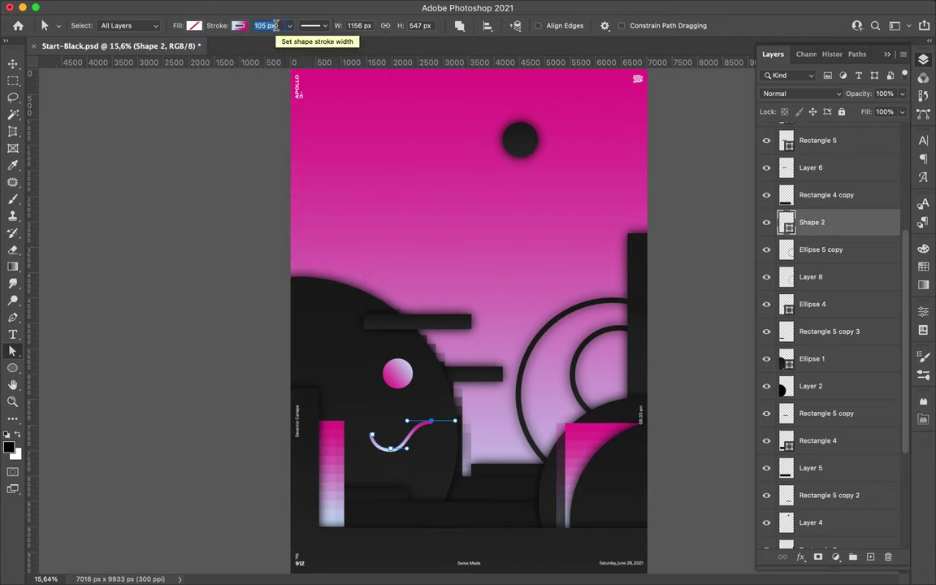
# Move the small pink circle up and to the left.
pyautogui.click(12, 63)
pyautogui.click(49, 62)
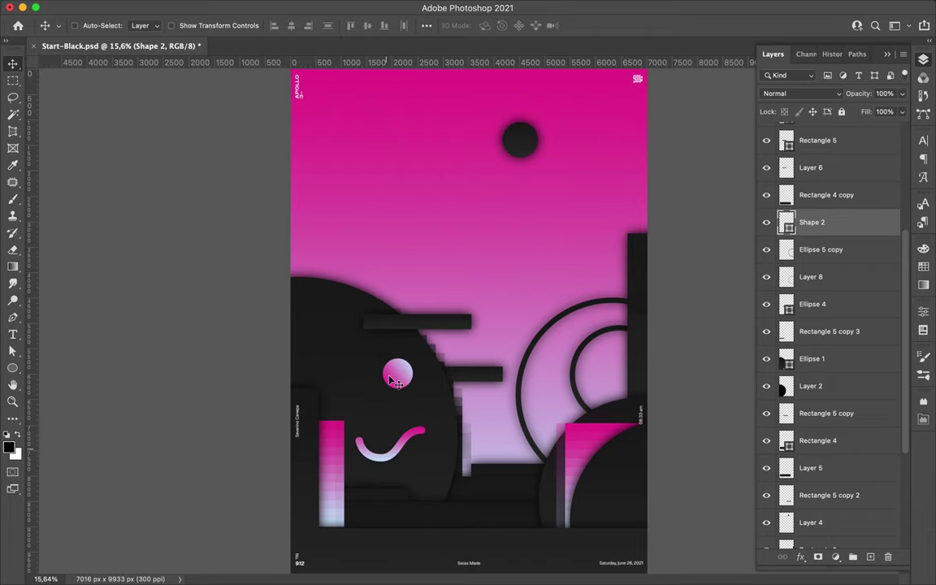
pyautogui.moveTo(397, 373); pyautogui.dragTo(362, 363)
# Draw a gradient bar along the bottom of the poster and shift it right.
pyautogui.press('u')
pyautogui.moveTo(325, 519); pyautogui.dragTo(460, 532)
pyautogui.press('v')
pyautogui.moveTo(390, 525); pyautogui.dragTo(456, 524)
pyautogui.press('a')
pyautogui.click(194, 25)
# Duplicate the gradient bar, shift the copy left, move it to the top of the stack, and save.
pyautogui.press('Escape')
pyautogui.press('v')
pyautogui.hotkey('ctrl', 't')
pyautogui.moveTo(390, 525); pyautogui.dragTo(349, 525)
pyautogui.press('Return')
pyautogui.moveTo(845, 196); pyautogui.dragTo(820, 150)
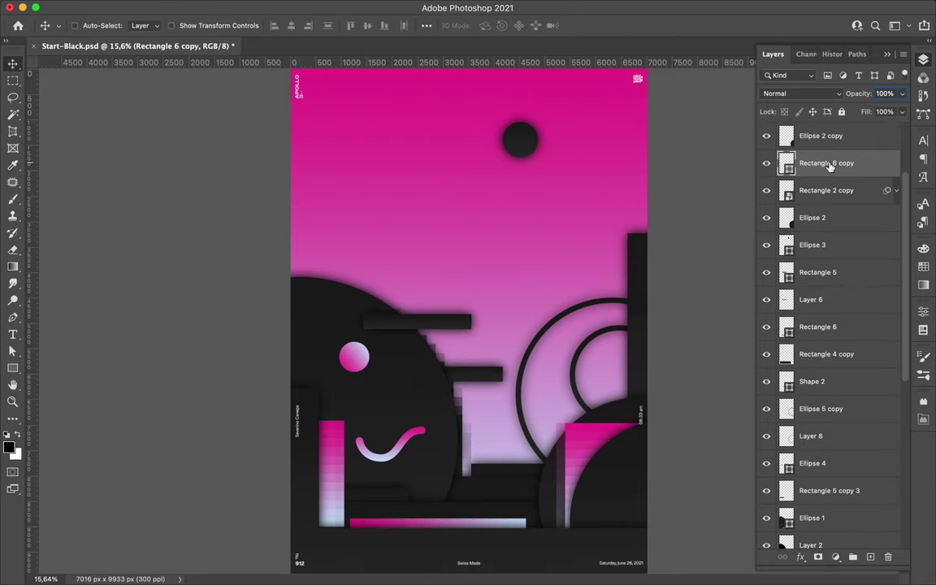
pyautogui.hotkey('ctrl', 's')
# Draw a gradient circle at the bottom right and place its layer below Rectangle 2 copy.
pyautogui.press('u')
pyautogui.hotkey('shift', 'u')
pyautogui.moveTo(592, 484); pyautogui.dragTo(679, 572)
pyautogui.click(143, 26)
pyautogui.press('Escape')
pyautogui.moveTo(812, 179); pyautogui.dragTo(812, 268)
# Draw a thin diagonal line rising toward the upper right and set its stroke.
pyautogui.press('p')
pyautogui.click(339, 306)
pyautogui.click(453, 143)
pyautogui.press('a')
pyautogui.click(239, 25)
pyautogui.click(161, 92)
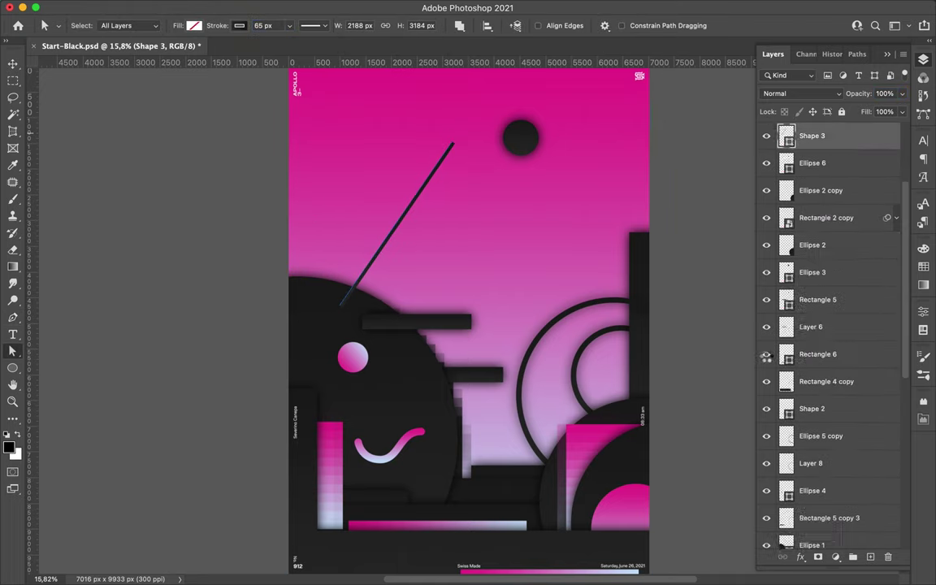
# Give the diagonal line a blurred black shadow on a new layer.
pyautogui.hotkey('ctrl', 'shift', 'alt', 'n')
pyautogui.hotkey('ctrl', 'Return')
pyautogui.press('b')
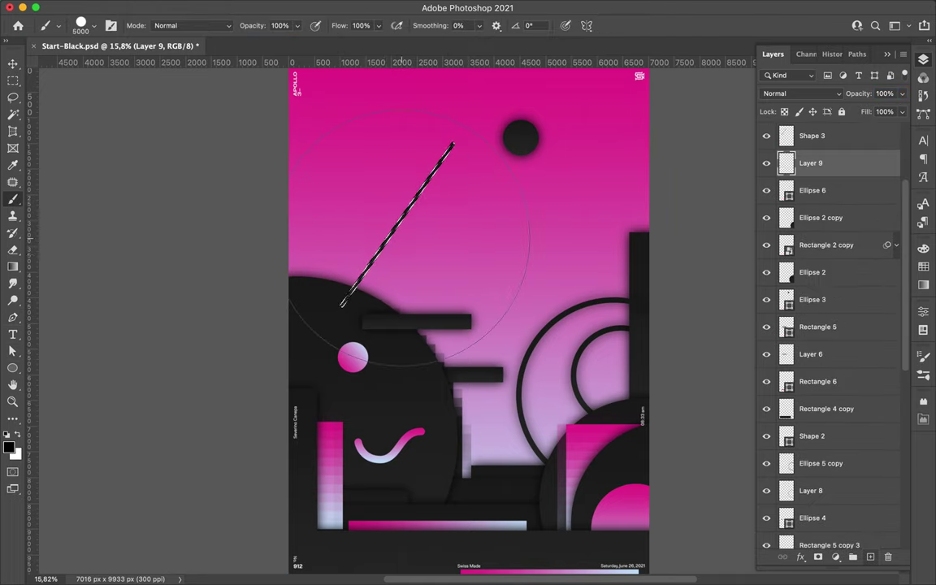
pyautogui.hotkey('alt', 'BackSpace')
pyautogui.press('m')
pyautogui.hotkey('ctrl', 'f')
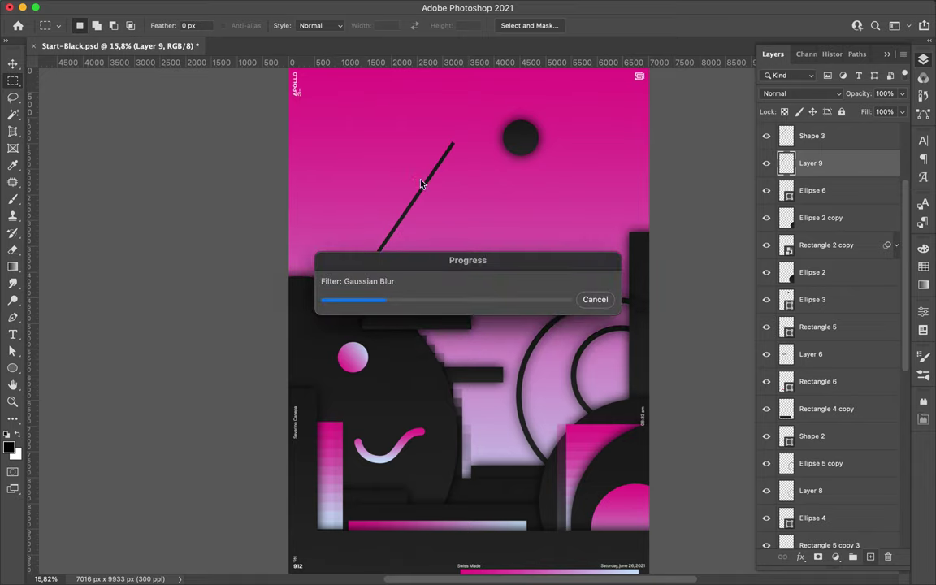
# Copy the line and its shadow lower down as a shorter parallel line, deleting the extra copy.
pyautogui.keyDown('shift'); pyautogui.click(811, 135); pyautogui.keyUp('shift')
pyautogui.press('v')
pyautogui.moveTo(402, 231); pyautogui.dragTo(391, 359)
pyautogui.moveTo(821, 405); pyautogui.dragTo(820, 455)
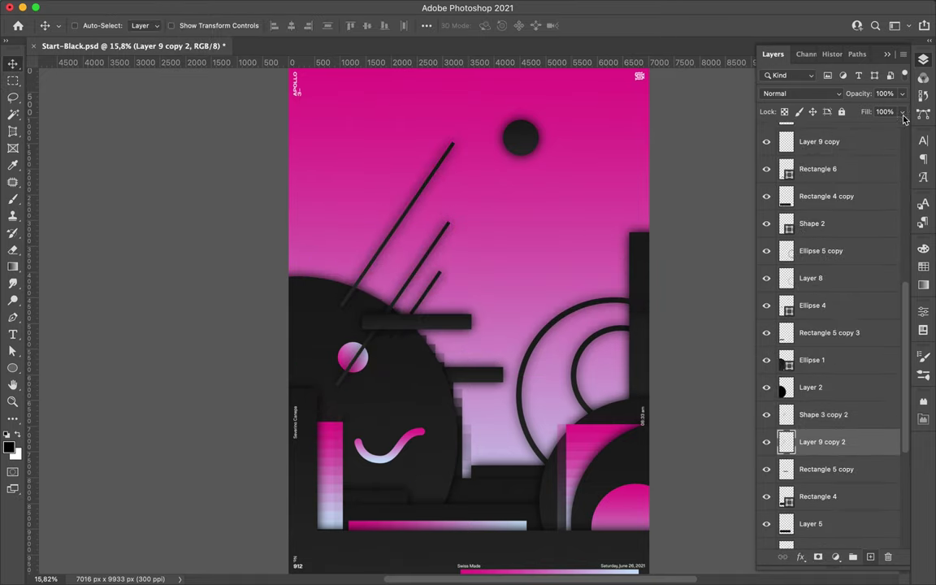
pyautogui.scroll(5, 829, 285)
pyautogui.click(818, 381)
pyautogui.moveTo(425, 269)
pyautogui.mouseDown()
pyautogui.moveTo(412, 298)
pyautogui.moveTo(463, 246)
pyautogui.mouseUp()
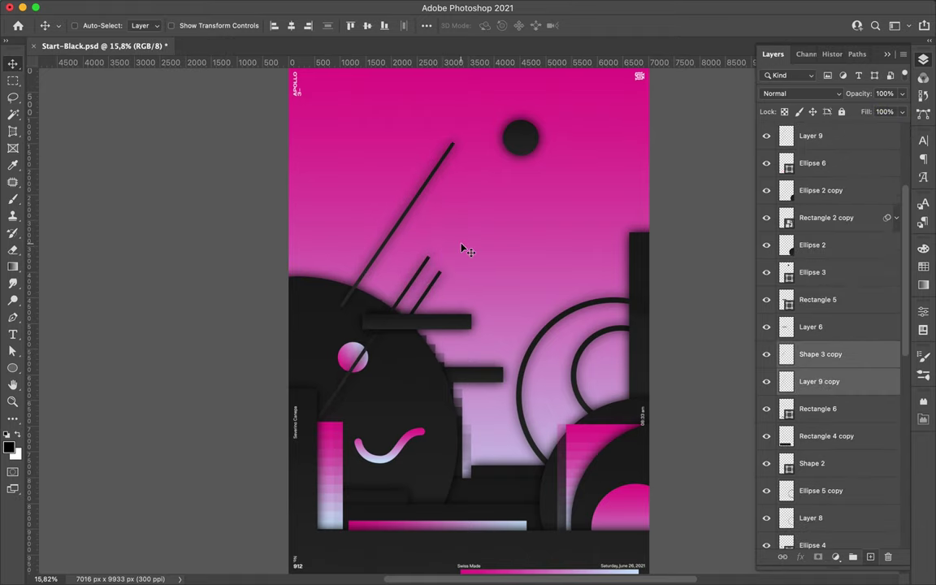
pyautogui.press('Delete')
# Duplicate the bottom-right gradient circle beside the rings, then select the small pink circle copy.
pyautogui.click(595, 378)
pyautogui.hotkey('ctrl', 'j')
pyautogui.moveTo(821, 163); pyautogui.dragTo(829, 512)
pyautogui.moveTo(614, 396); pyautogui.dragTo(574, 430)
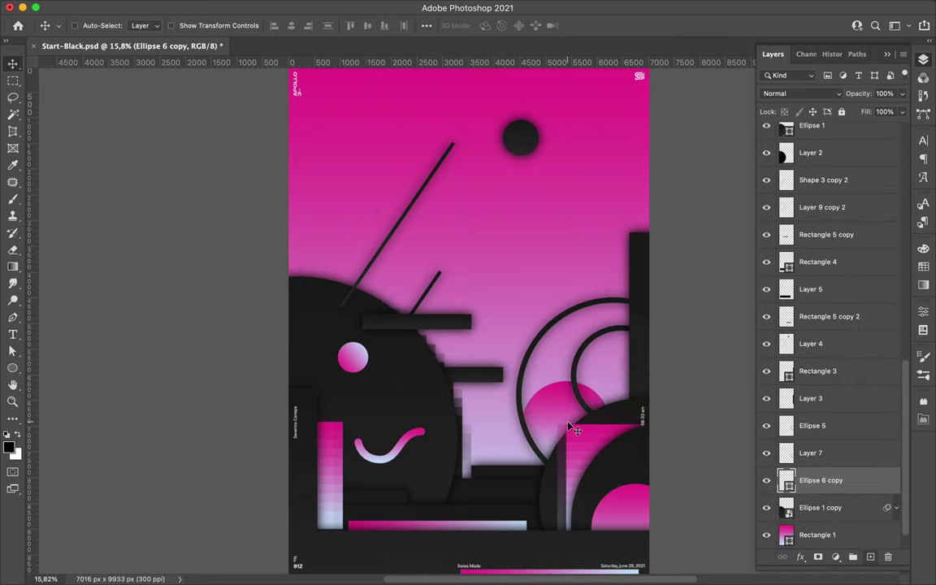
pyautogui.click(308, 6)
pyautogui.click(516, 268)
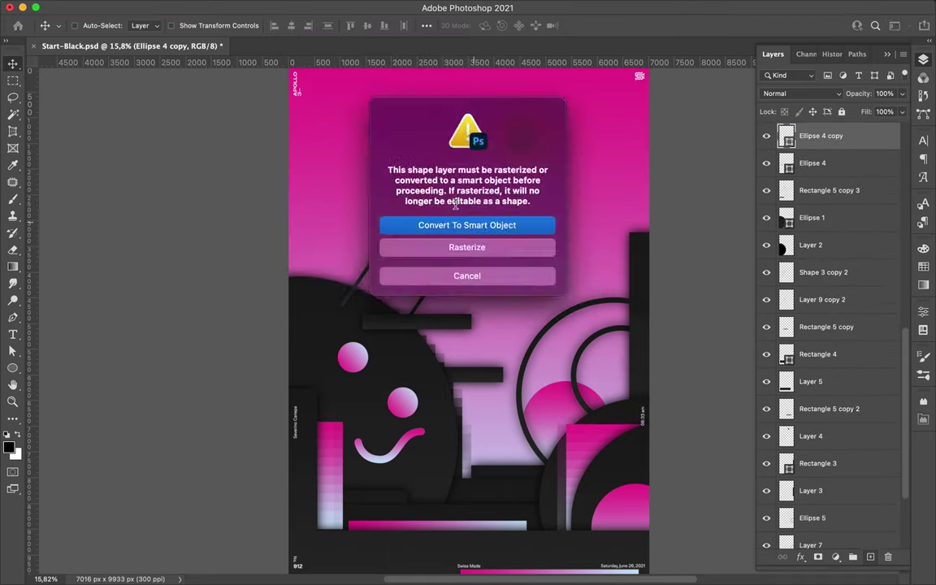
# Mosaic the pink circle smart object with cell size 174 and move the square up.
pyautogui.click(459, 223)
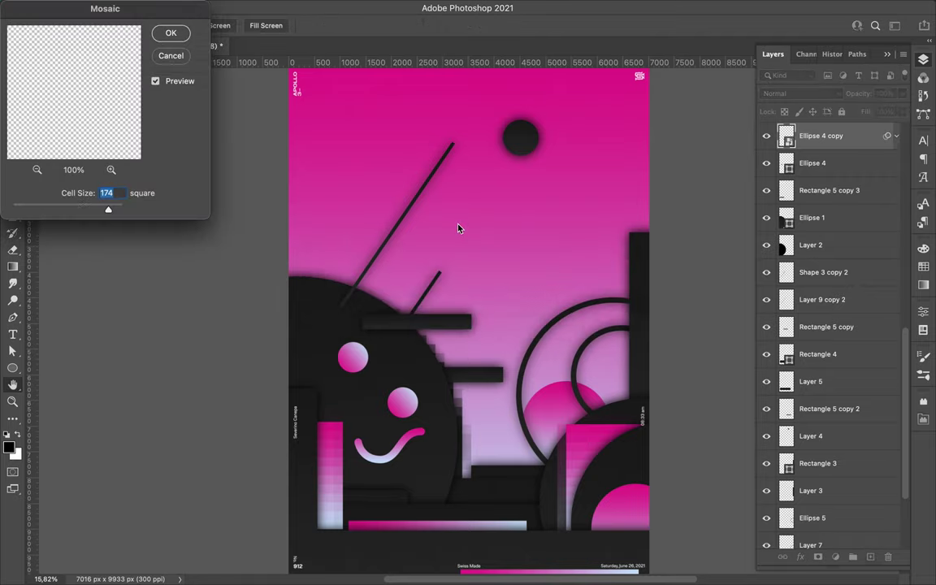
pyautogui.press('Return')
pyautogui.moveTo(402, 400); pyautogui.dragTo(406, 374)
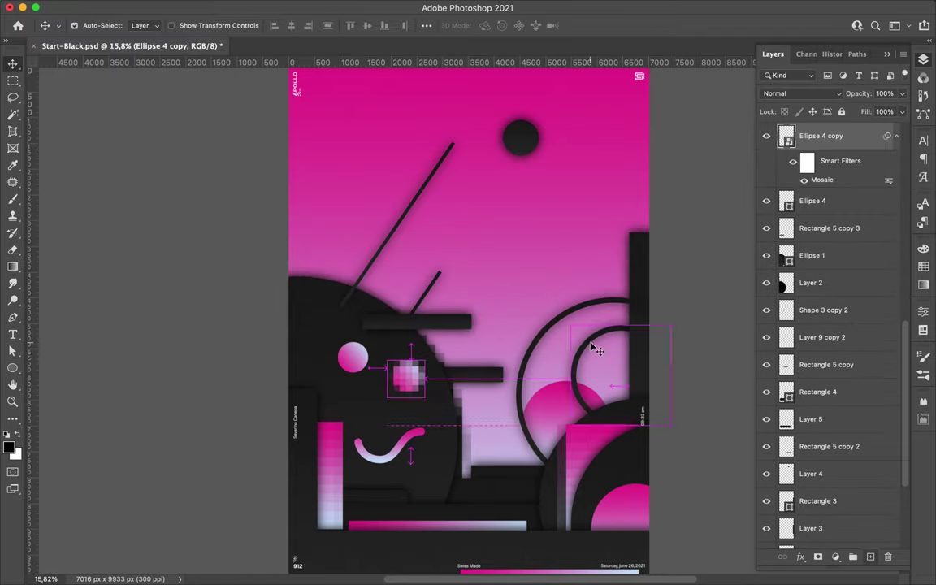